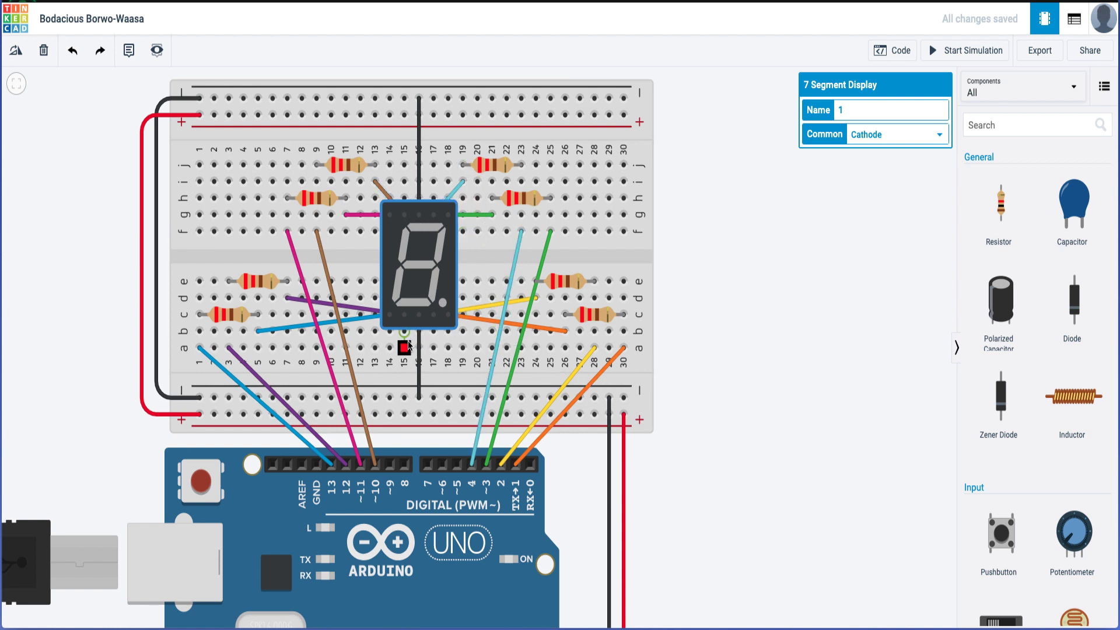
Step: Confirm resistor 4 is 220 Ω and shift it slightly right along row j
left_click(500, 169)
left_click(500, 168)
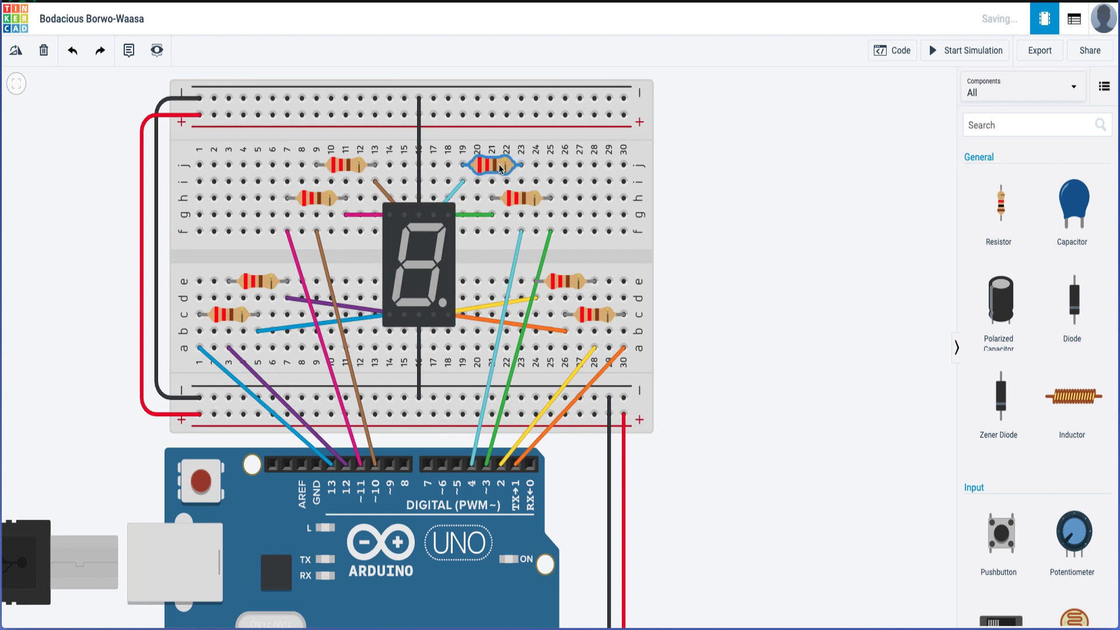
left_click_drag(499, 168, 509, 169)
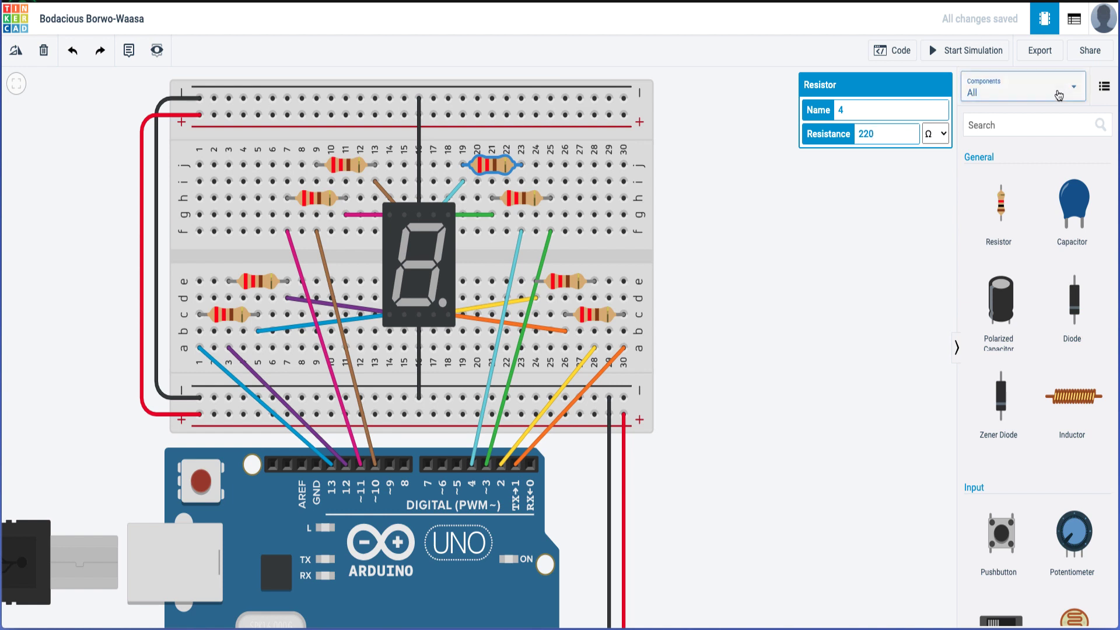
Step: Run the finished circuit's simulation, then go to the Circuits dashboard and create a new circuit
left_click(973, 52)
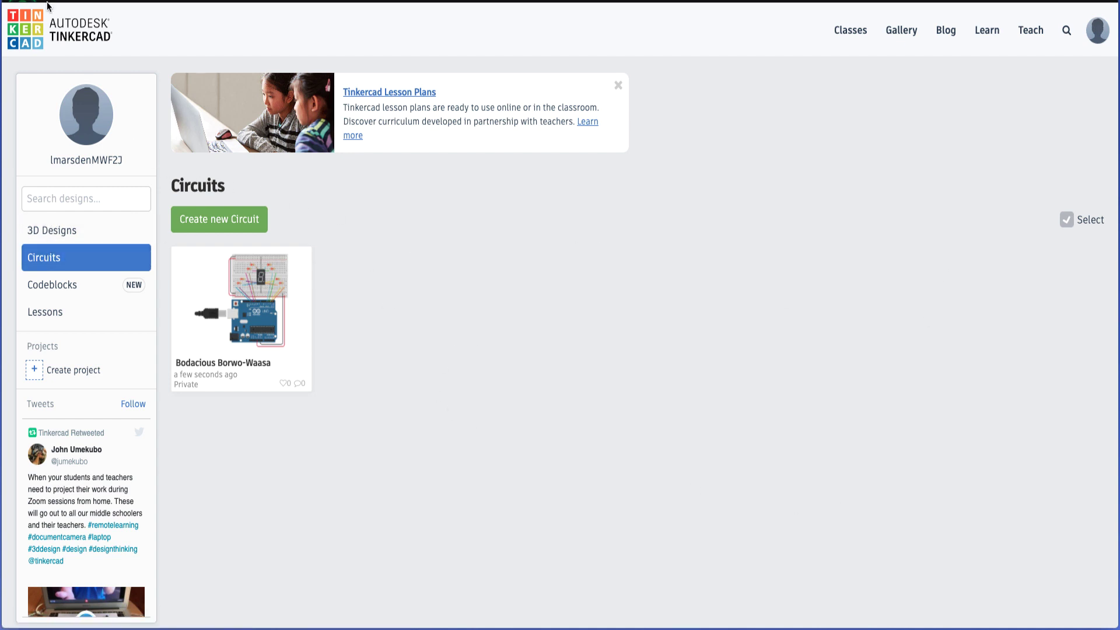
left_click(22, 28)
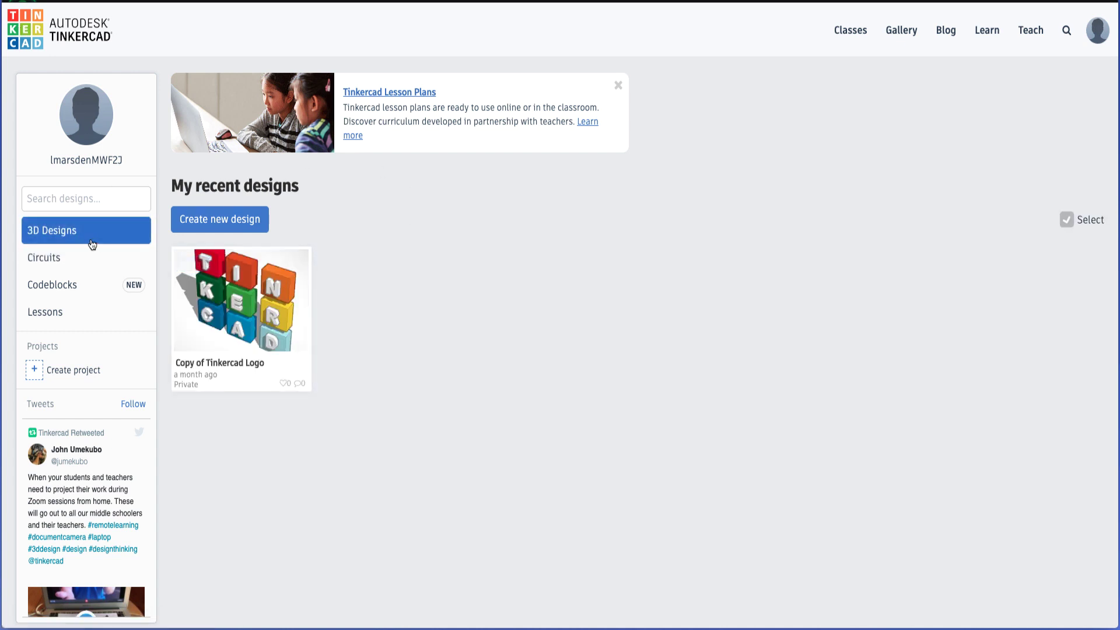
left_click(51, 287)
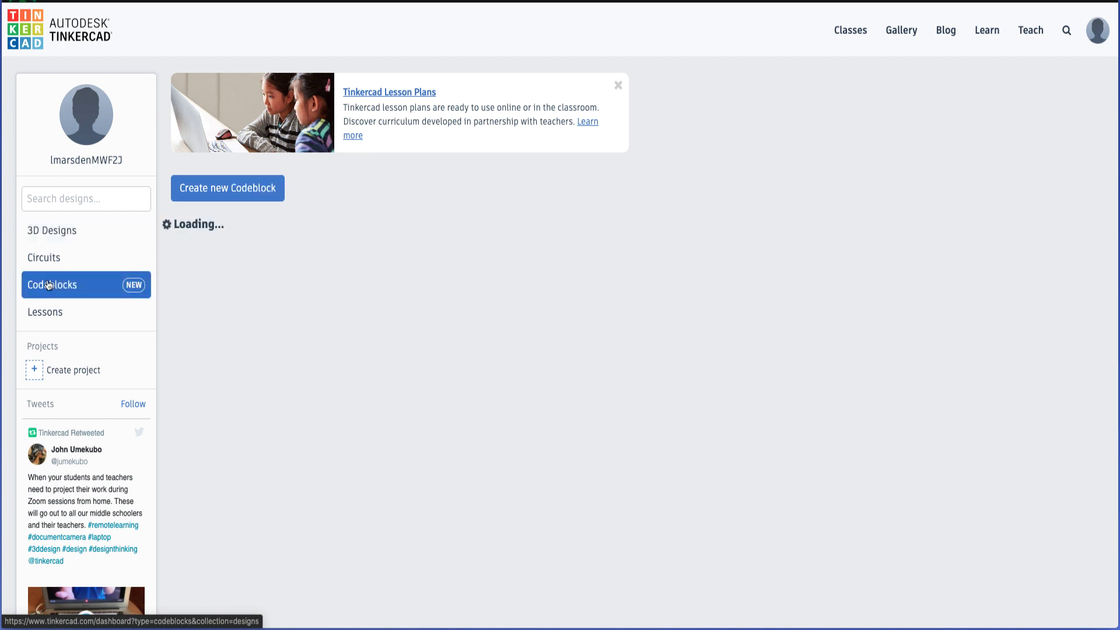
left_click(47, 266)
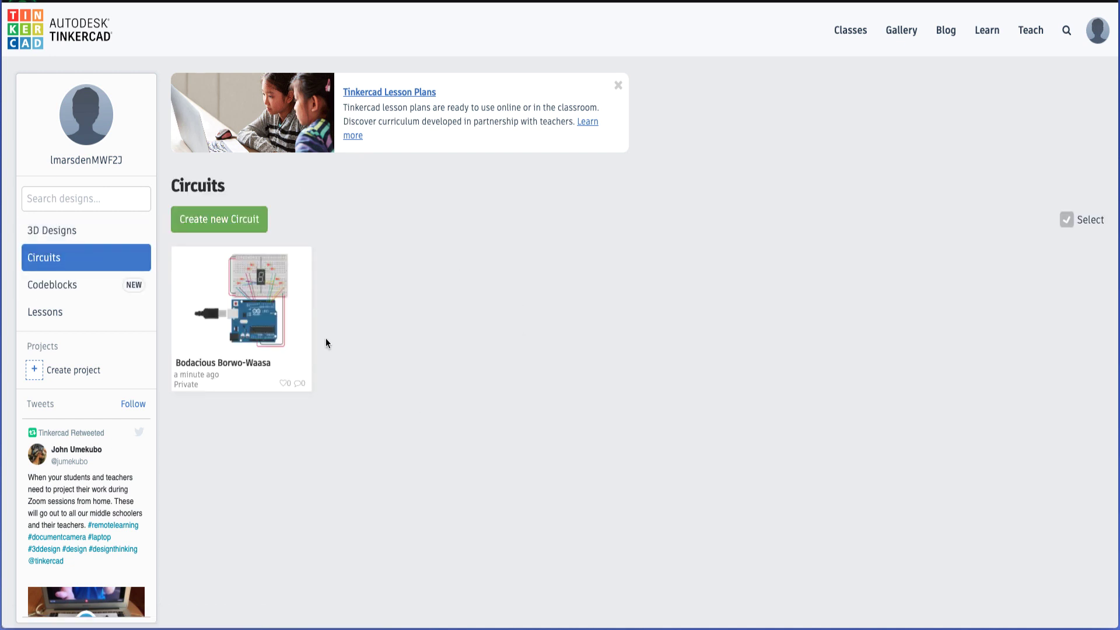
left_click(237, 216)
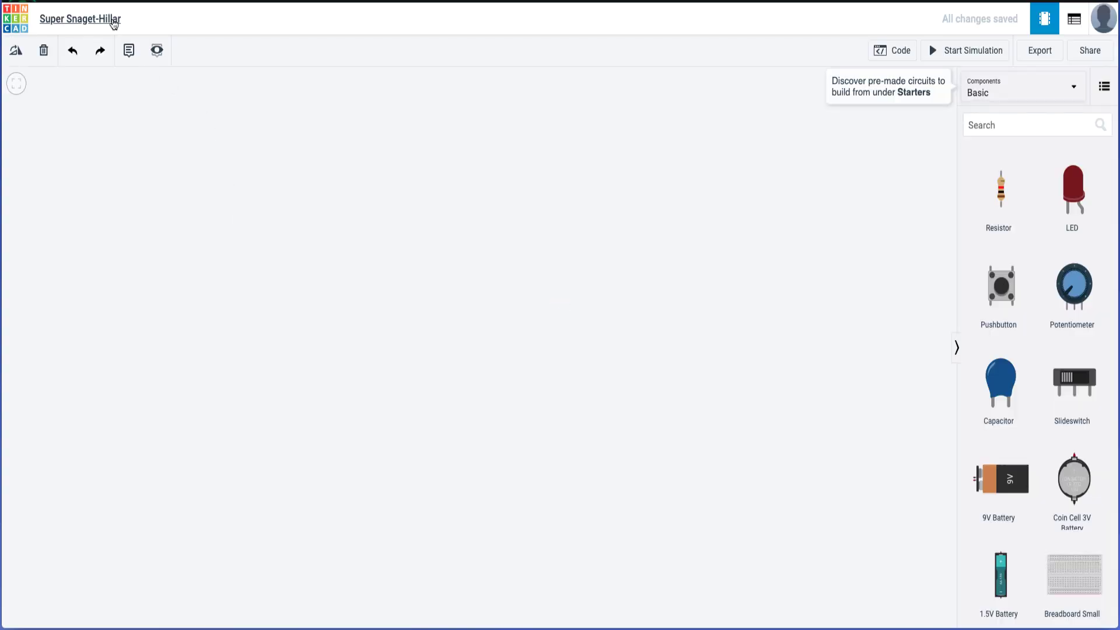
Step: Rename the new design to 'Example 7 Segment LED'
left_click(113, 19)
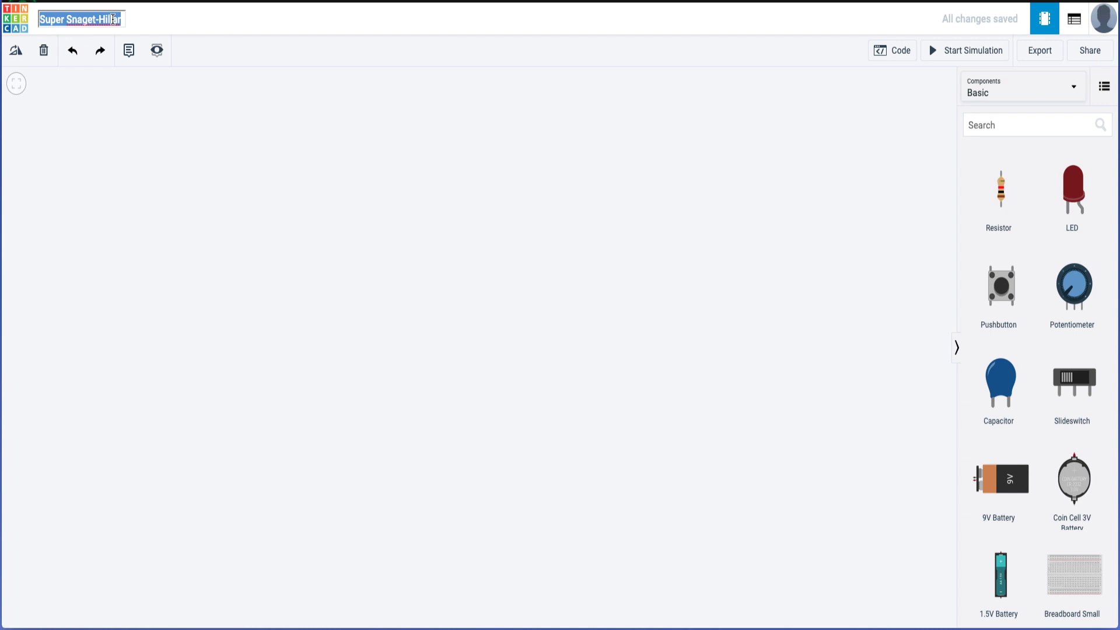
type("Example")
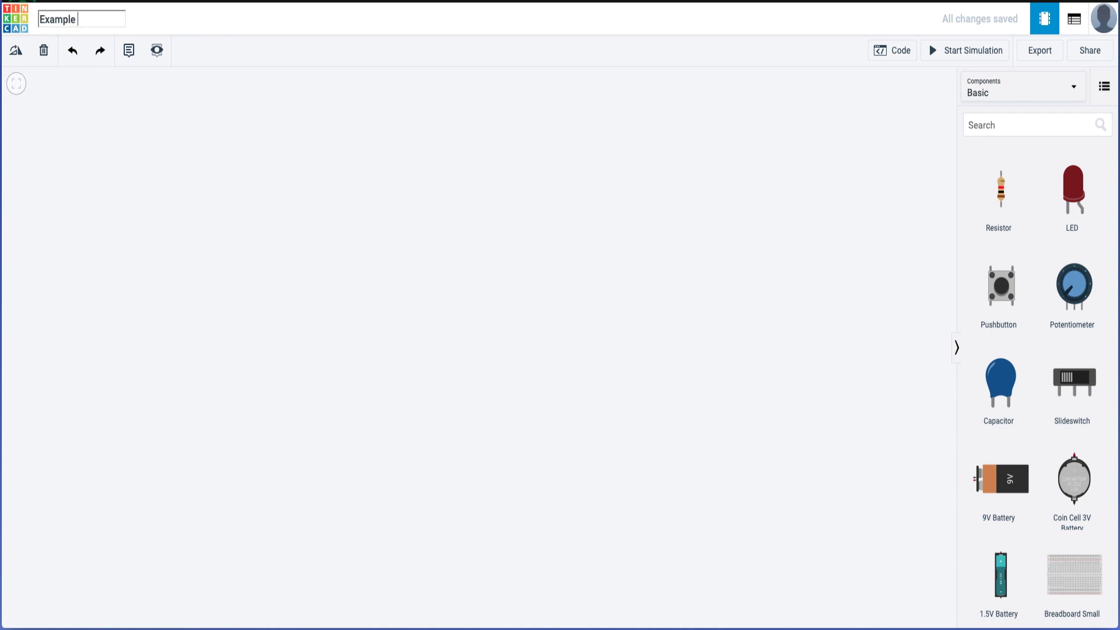
type(" 7 Segment LED")
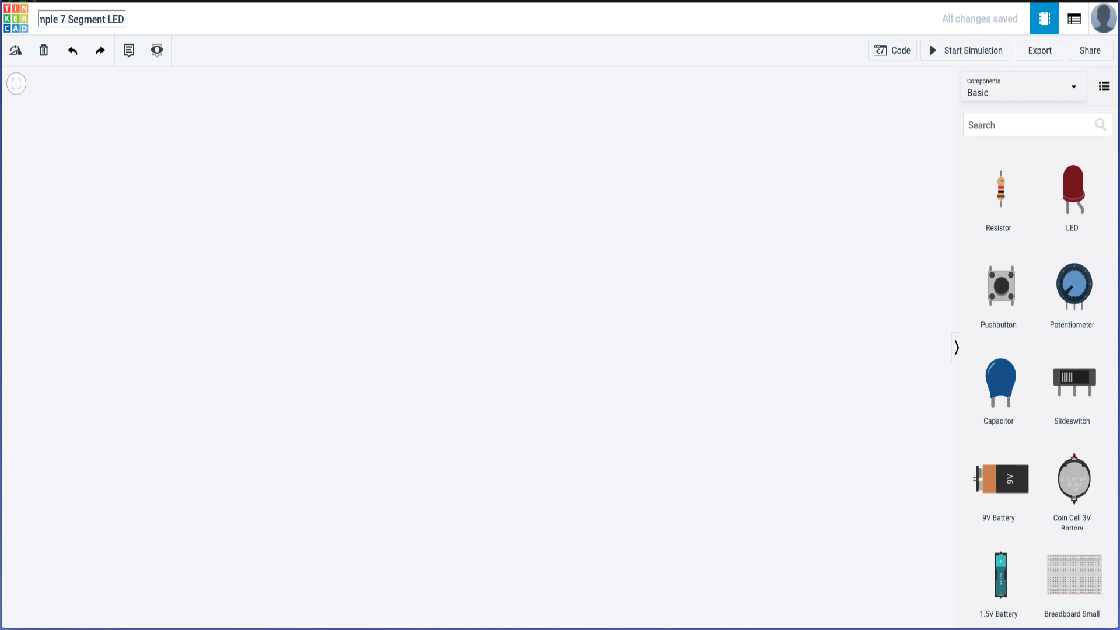
left_click(268, 172)
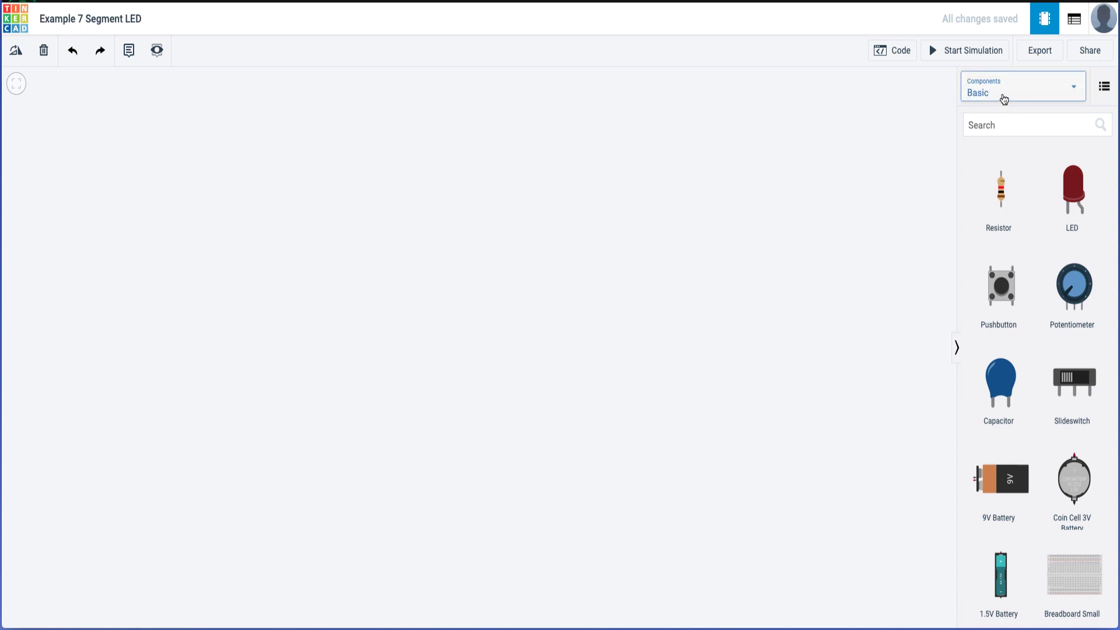
Step: Add the Arduino breadboard starter circuit from Starters > Arduino and test-run its simulation
left_click(1004, 99)
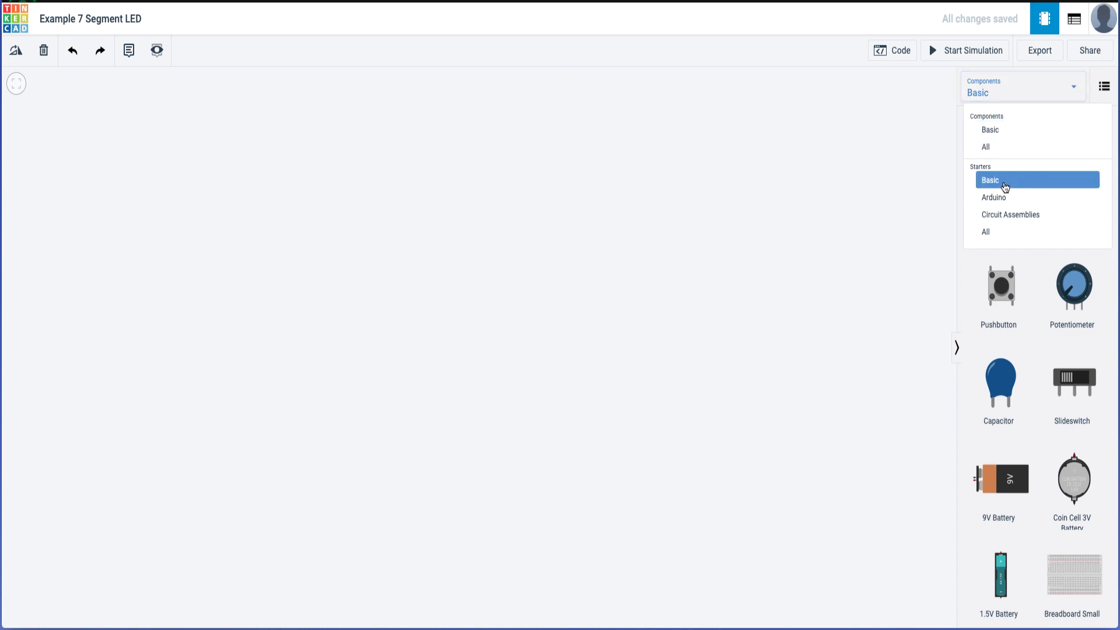
left_click(1000, 199)
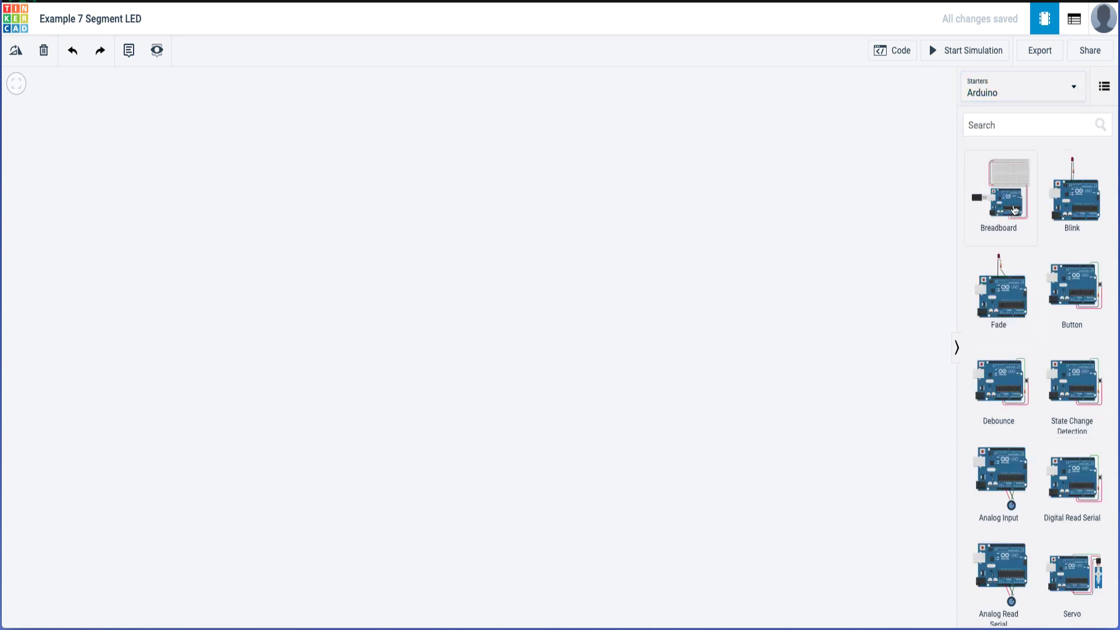
left_click_drag(1012, 204, 501, 350)
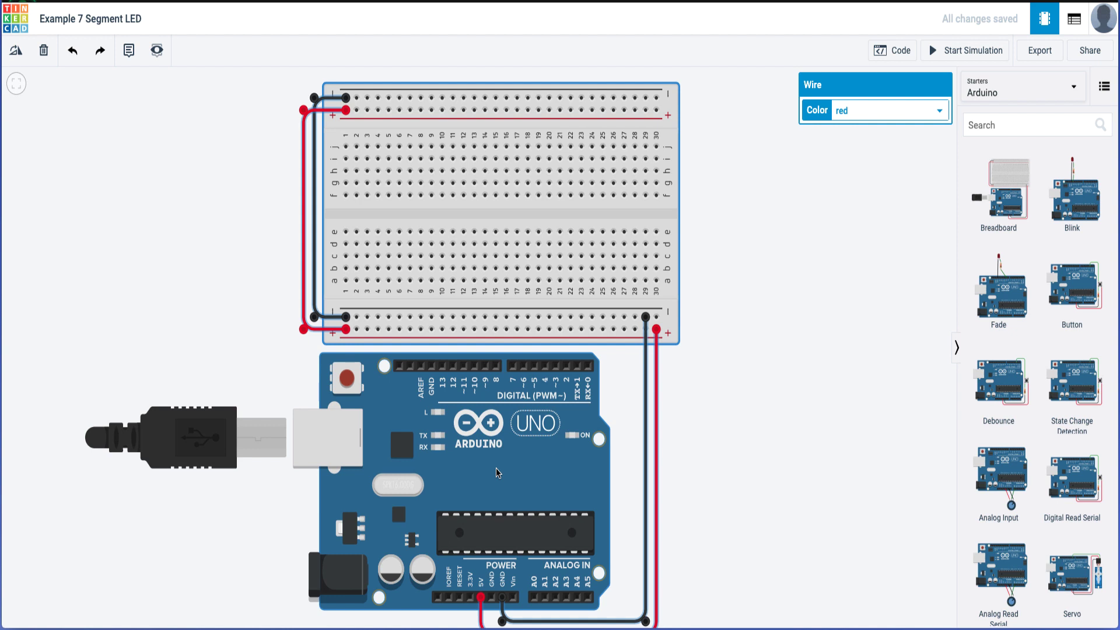
left_click(951, 51)
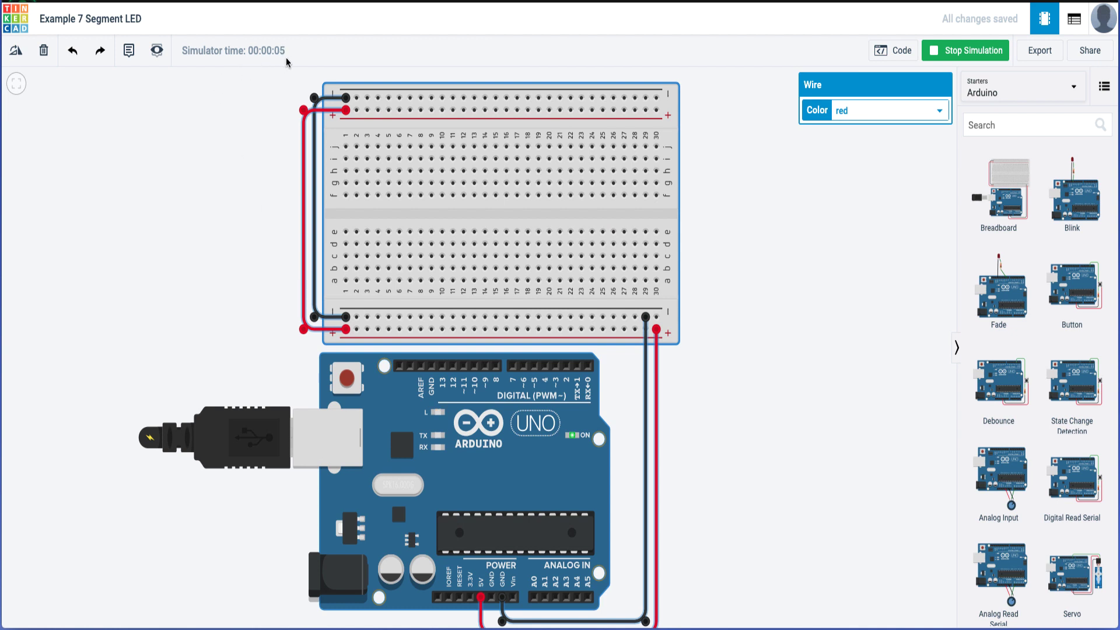
left_click(984, 52)
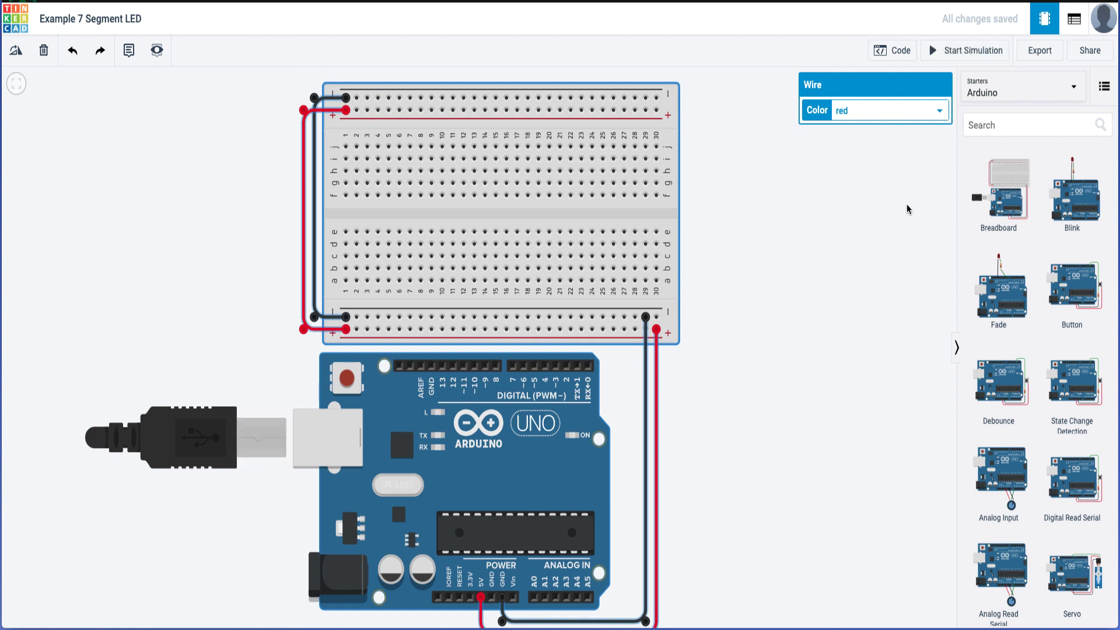
Step: Browse the Basic components list
left_click(1011, 95)
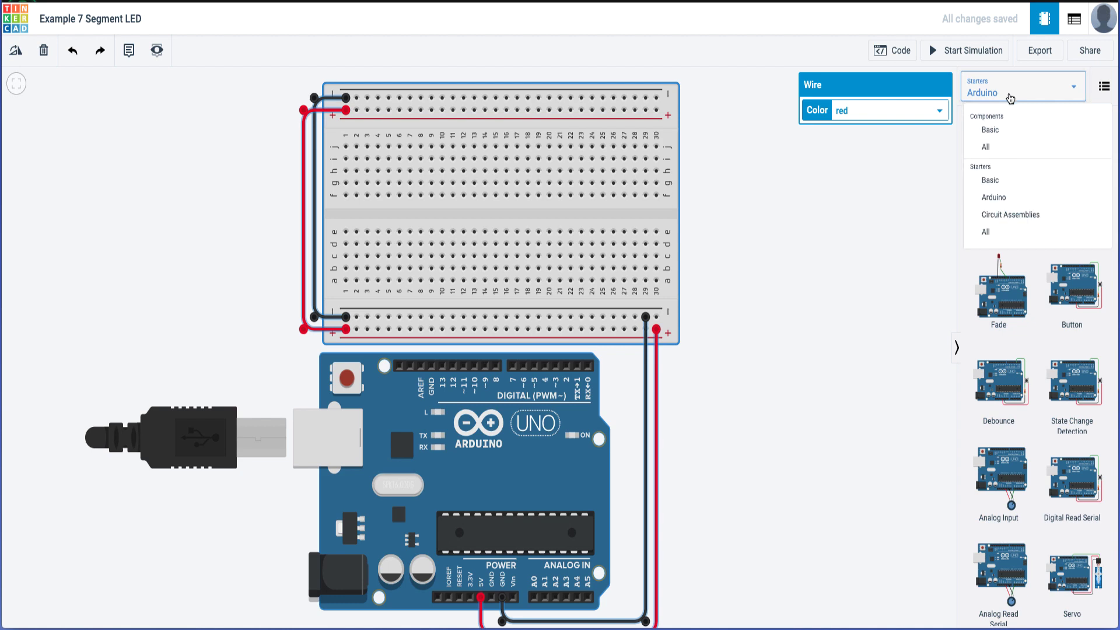
left_click(1001, 129)
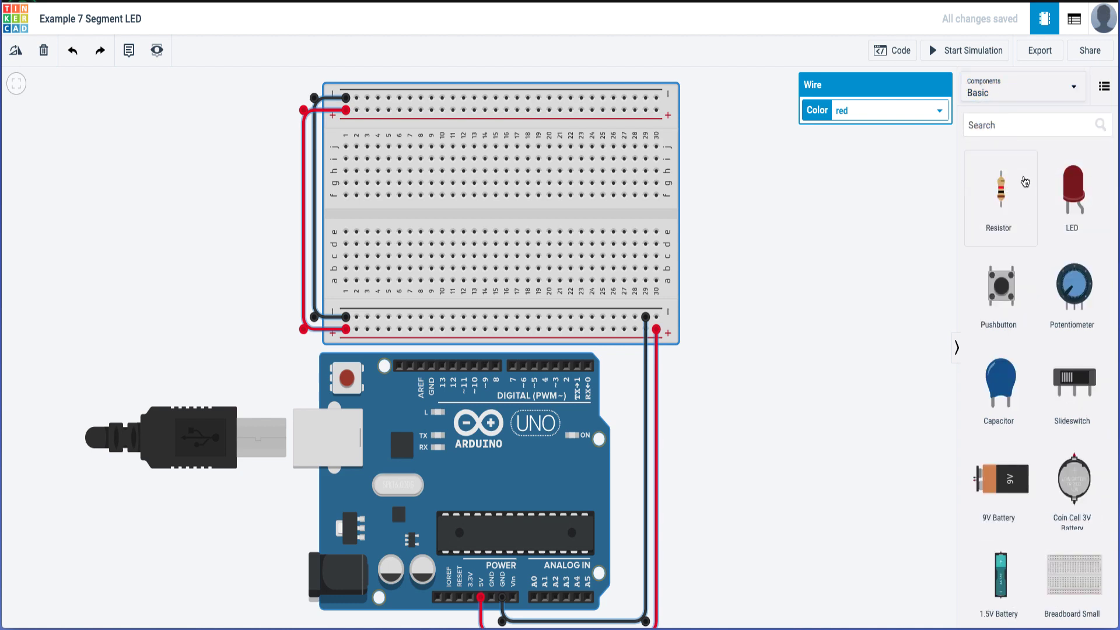
scroll(1049, 345, "down", 5)
scroll(1049, 345, "down", 6)
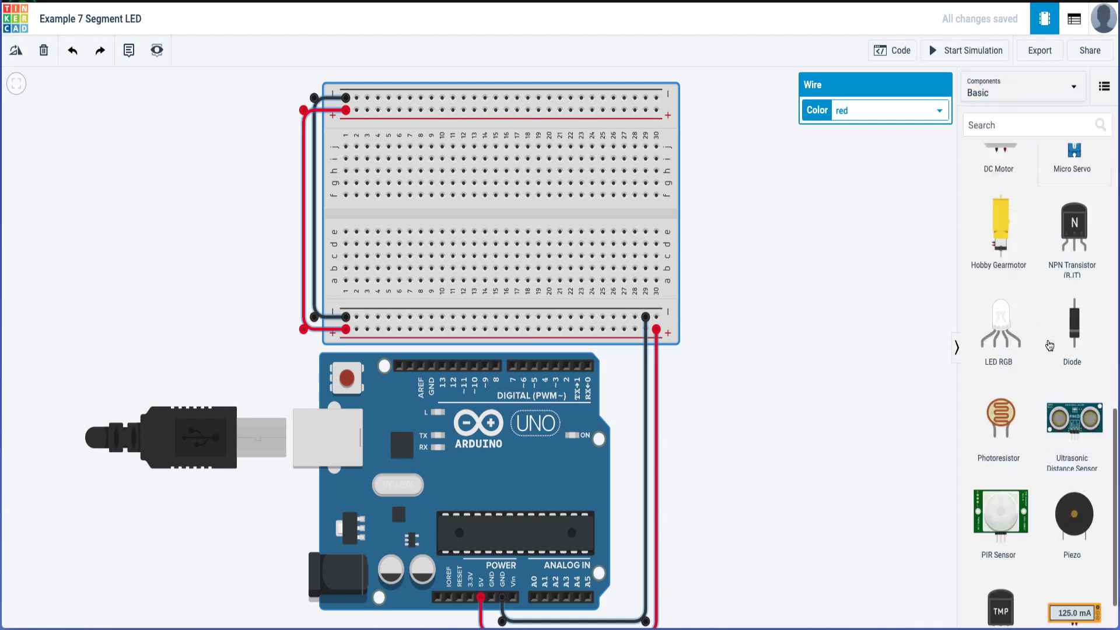
scroll(1050, 345, "up", 8)
scroll(1049, 345, "up", 3)
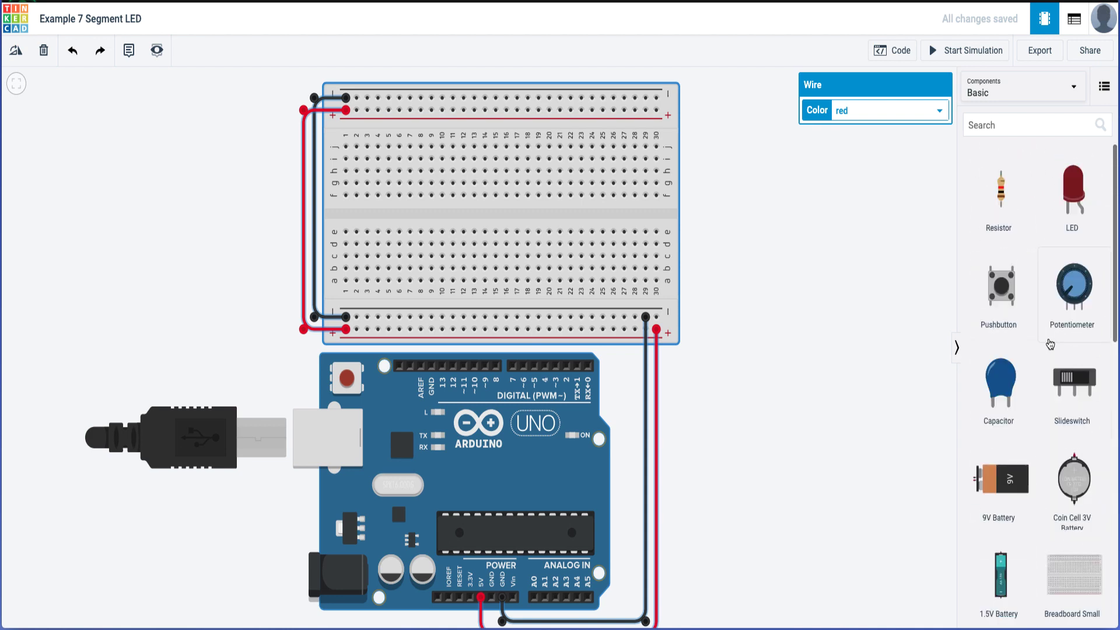
Step: Switch the parts list to All components and scroll down to the 7 Segment Display
left_click(1009, 91)
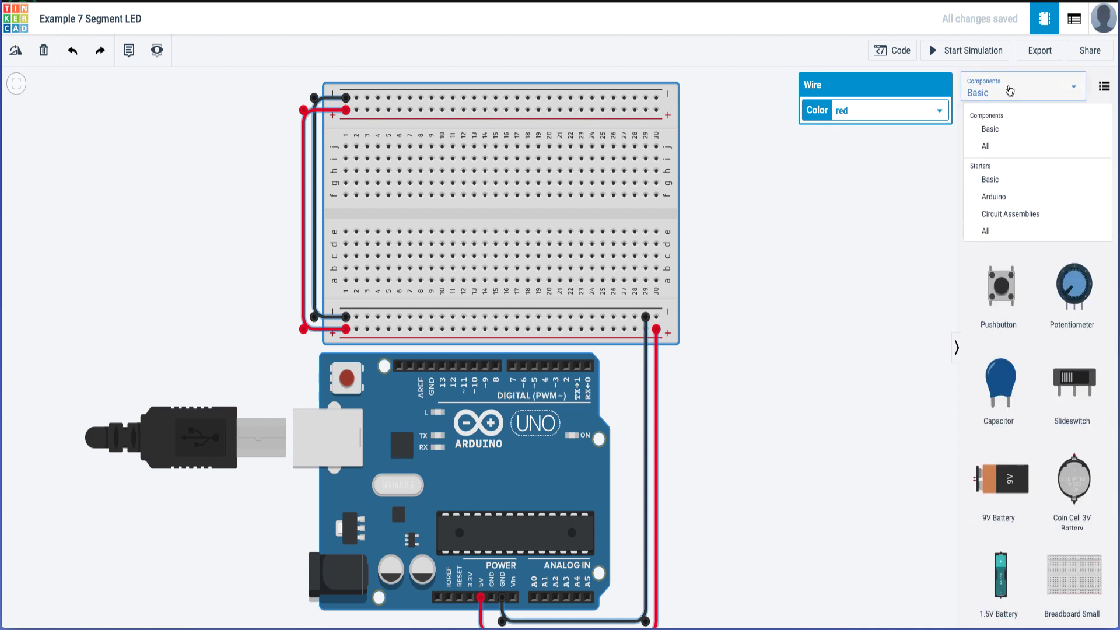
left_click(1005, 146)
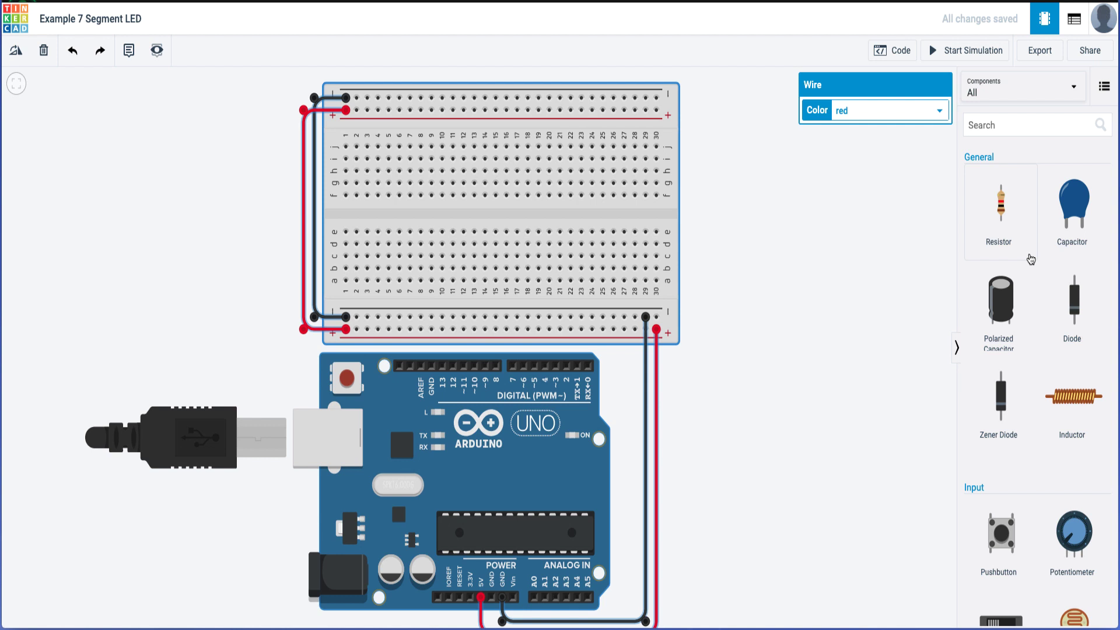
scroll(1010, 267, "down", 12)
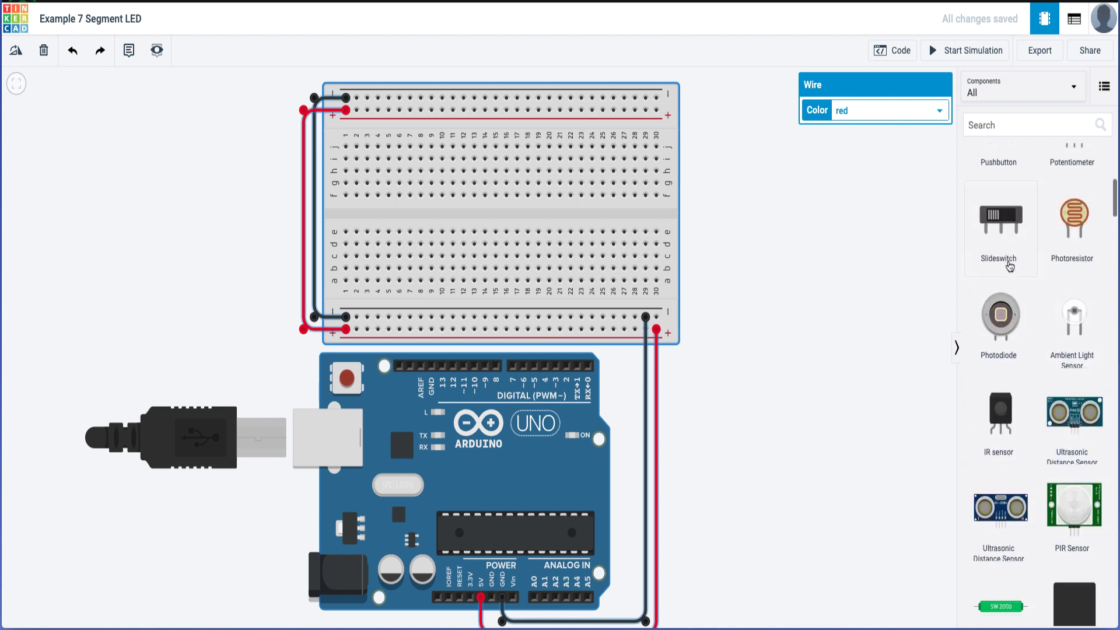
scroll(1010, 267, "down", 10)
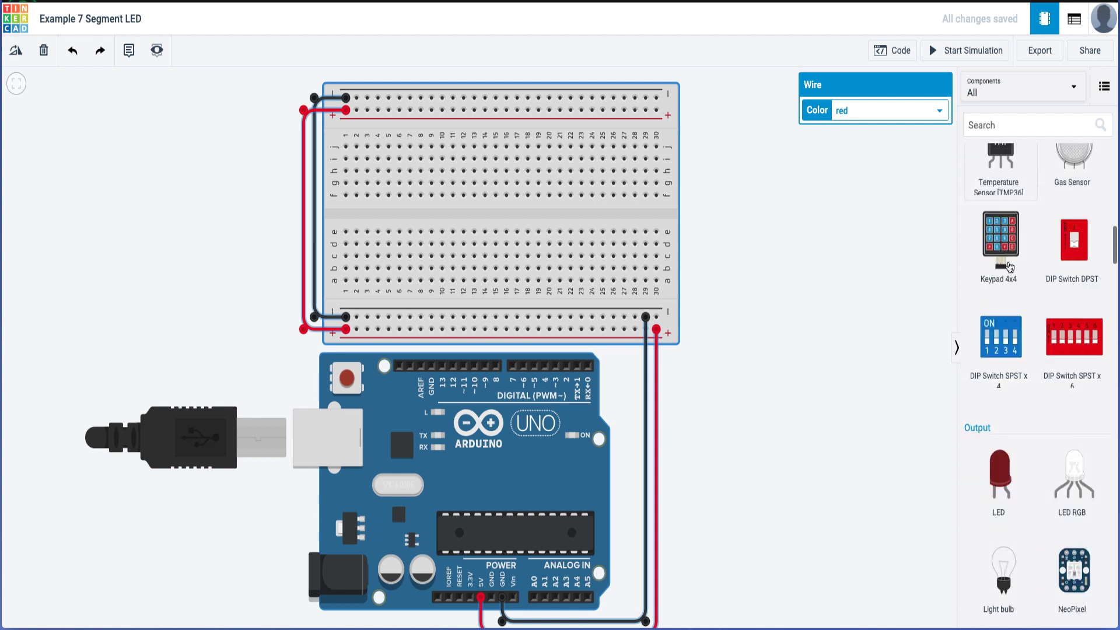
scroll(1009, 267, "down", 3)
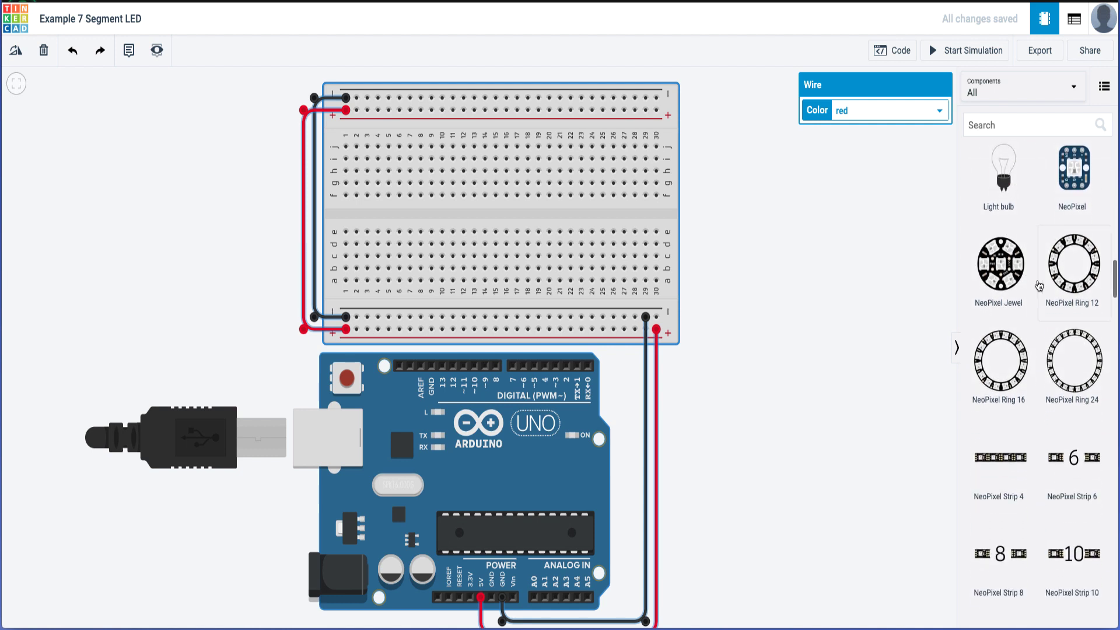
scroll(1039, 430, "down", 3)
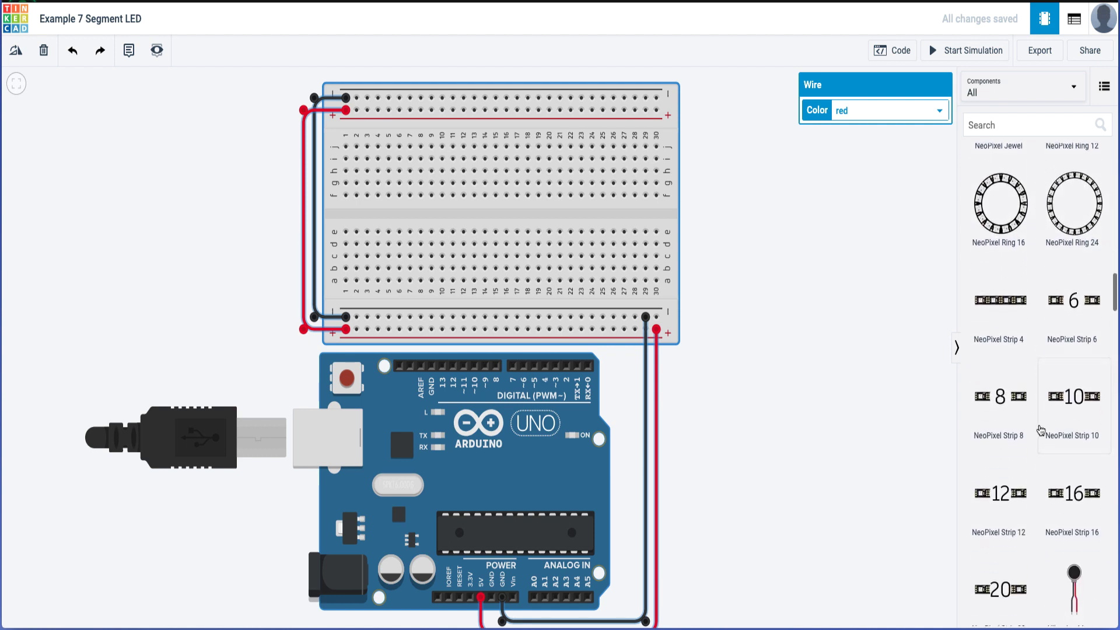
scroll(1027, 484, "down", 5)
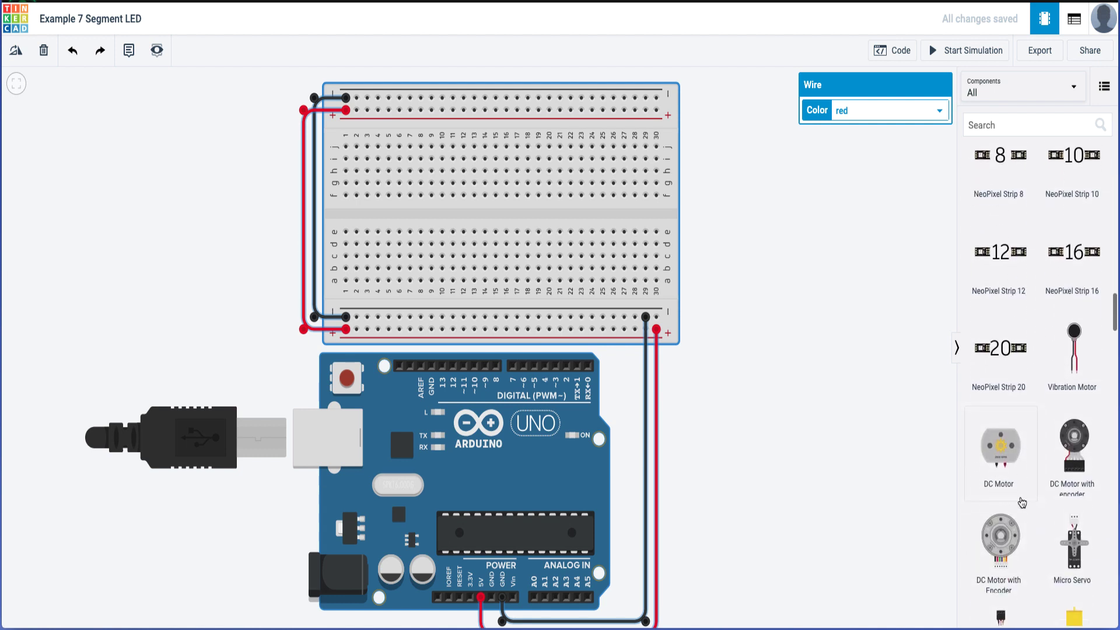
scroll(1021, 500, "down", 1)
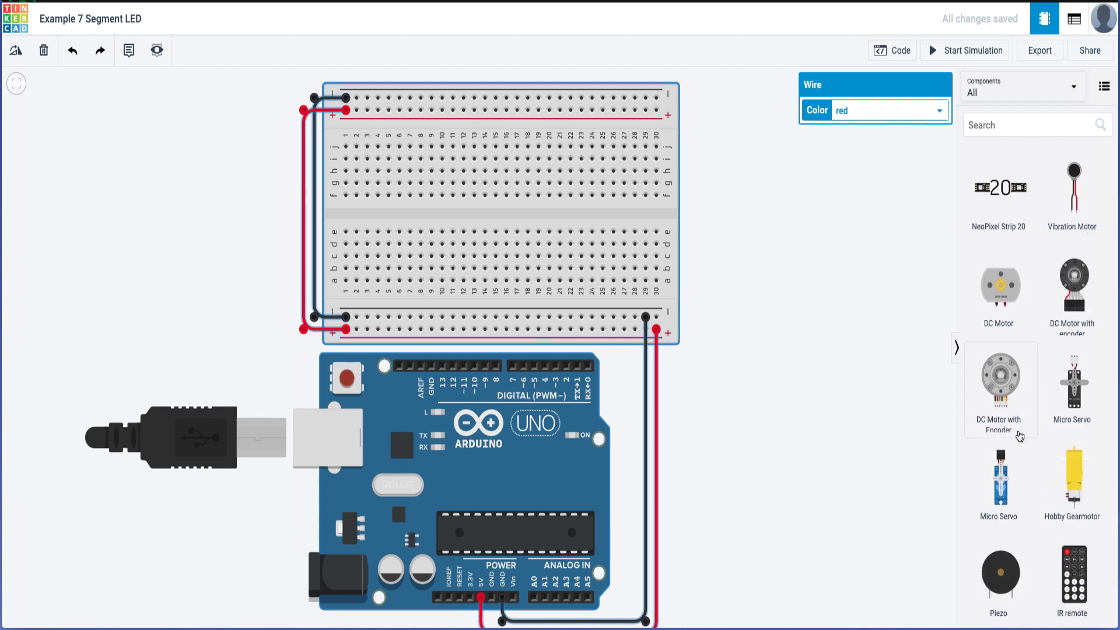
scroll(1019, 437, "down", 2)
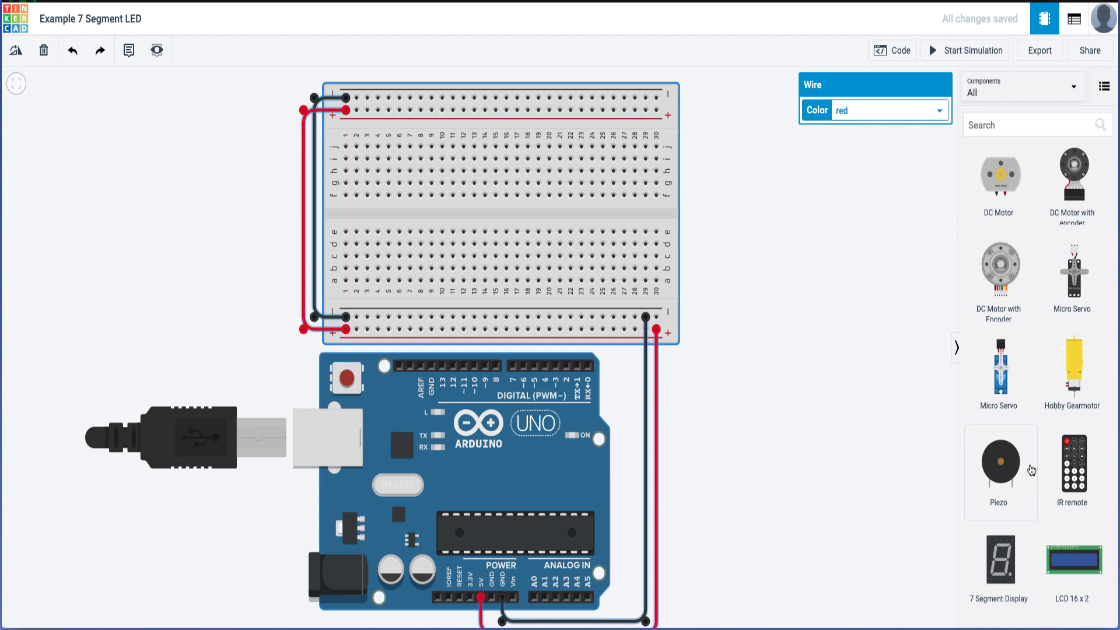
scroll(1030, 470, "down", 3)
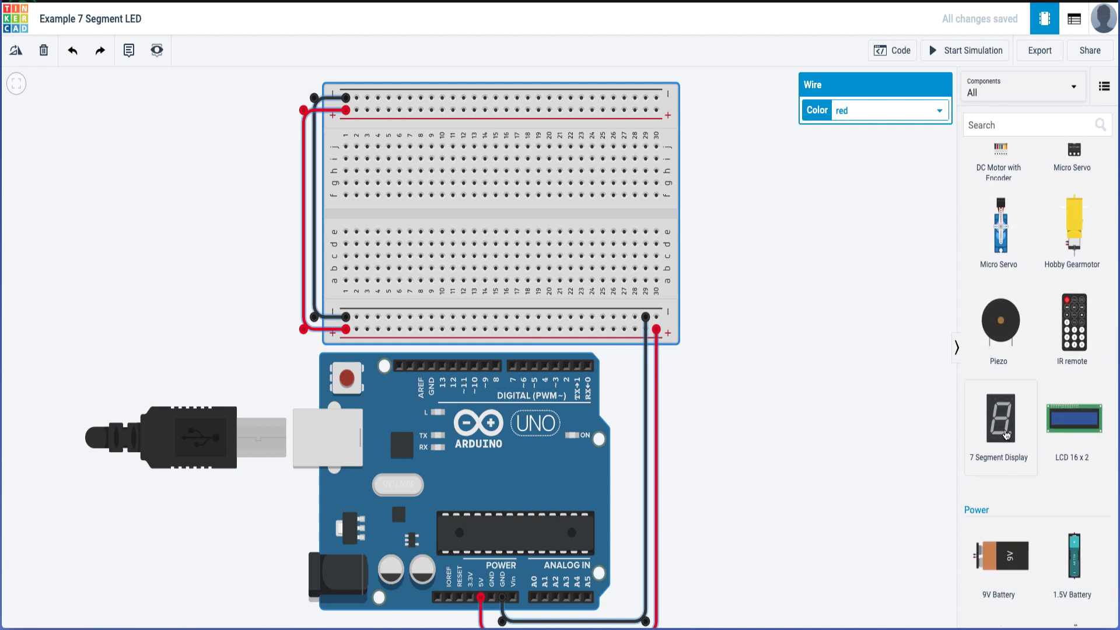
Step: Place a common-cathode 7 Segment Display across the breadboard centre and start a wire from its top common pin
left_click_drag(1006, 431, 503, 218)
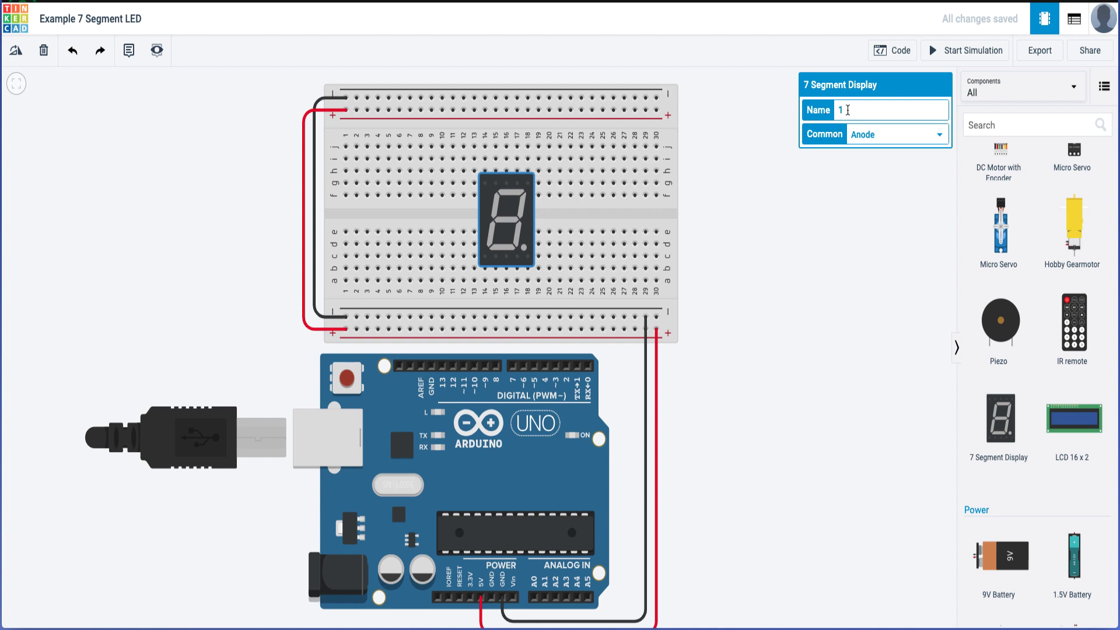
left_click(866, 136)
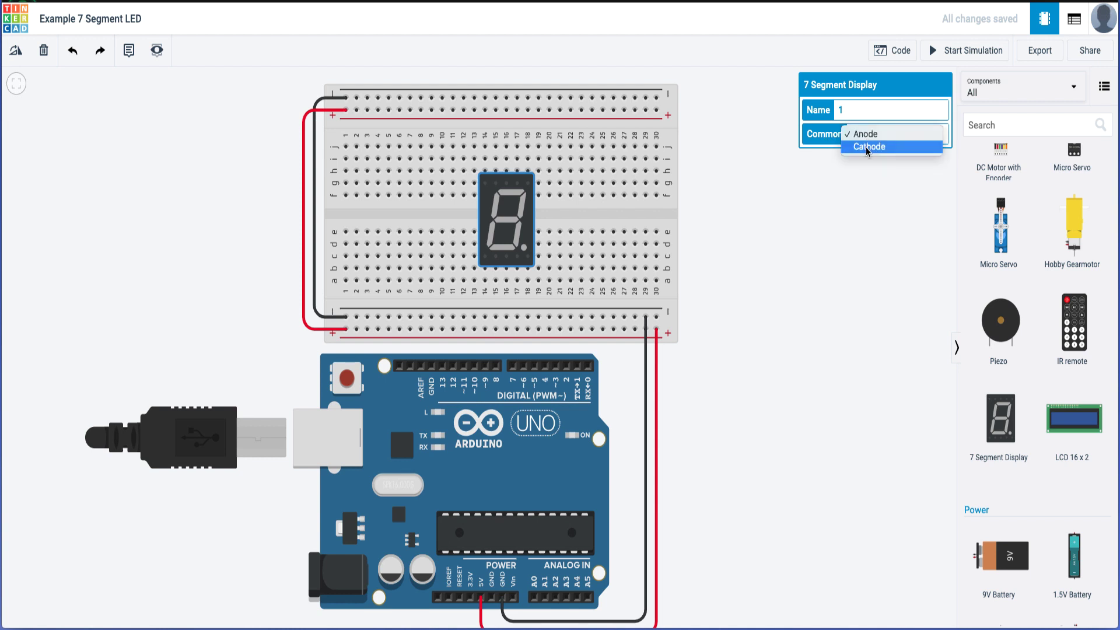
left_click(866, 147)
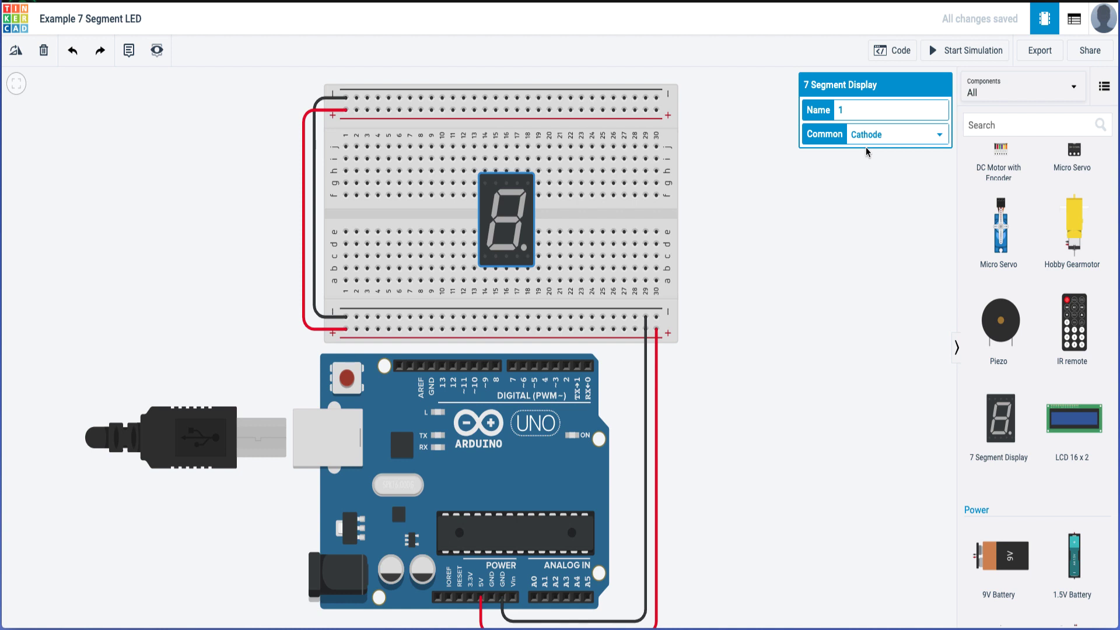
left_click(506, 186)
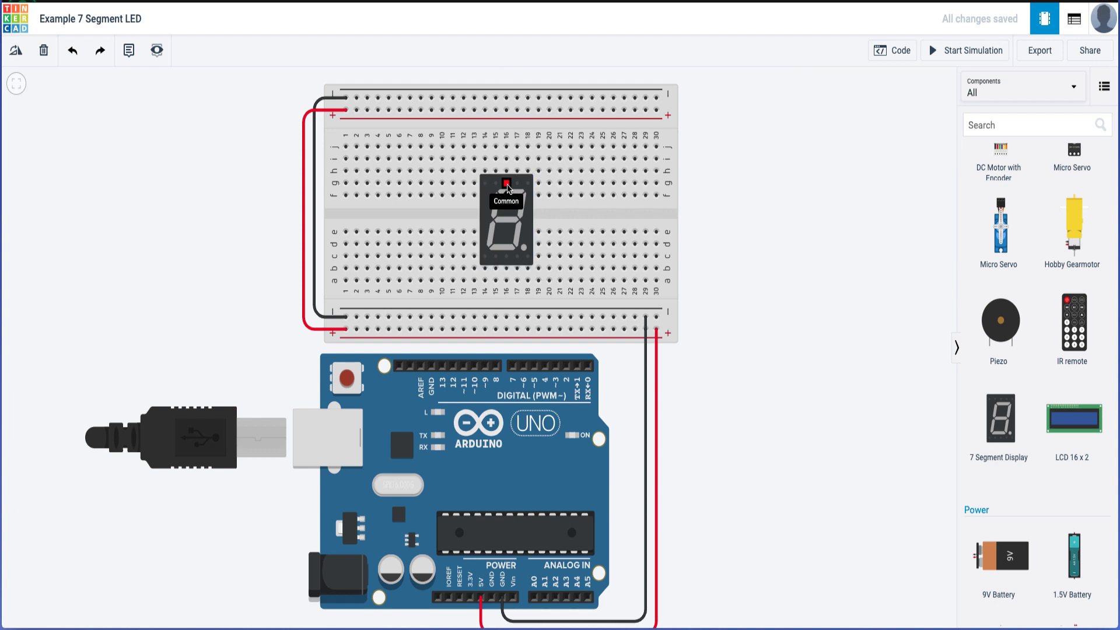
Step: Wire the display's top and bottom common pins to the negative rails with black wires
left_click(506, 98)
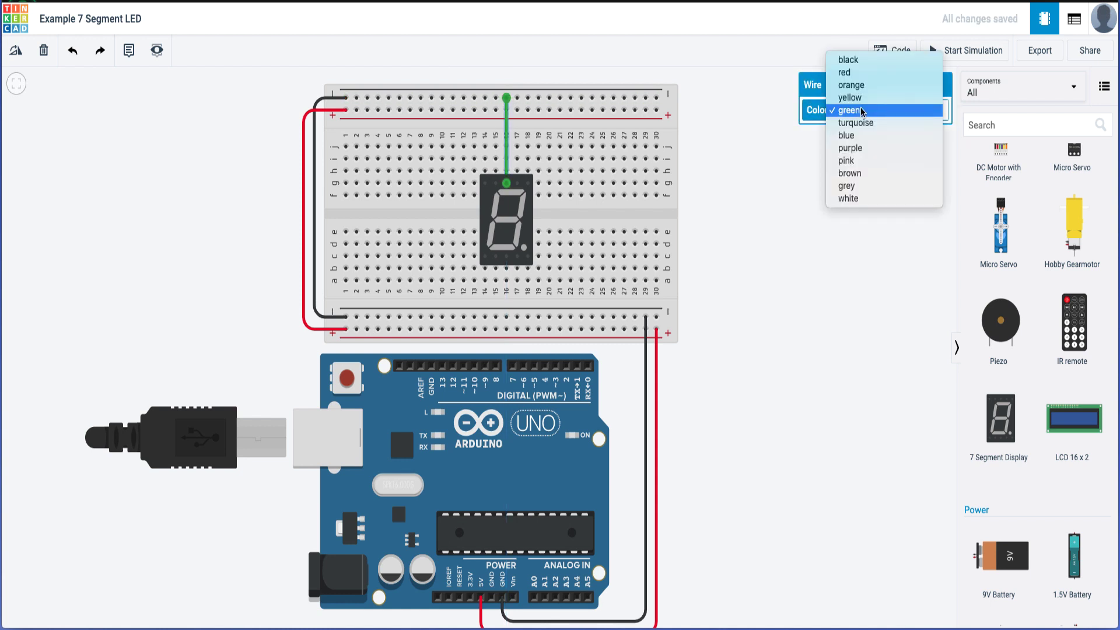
left_click(849, 60)
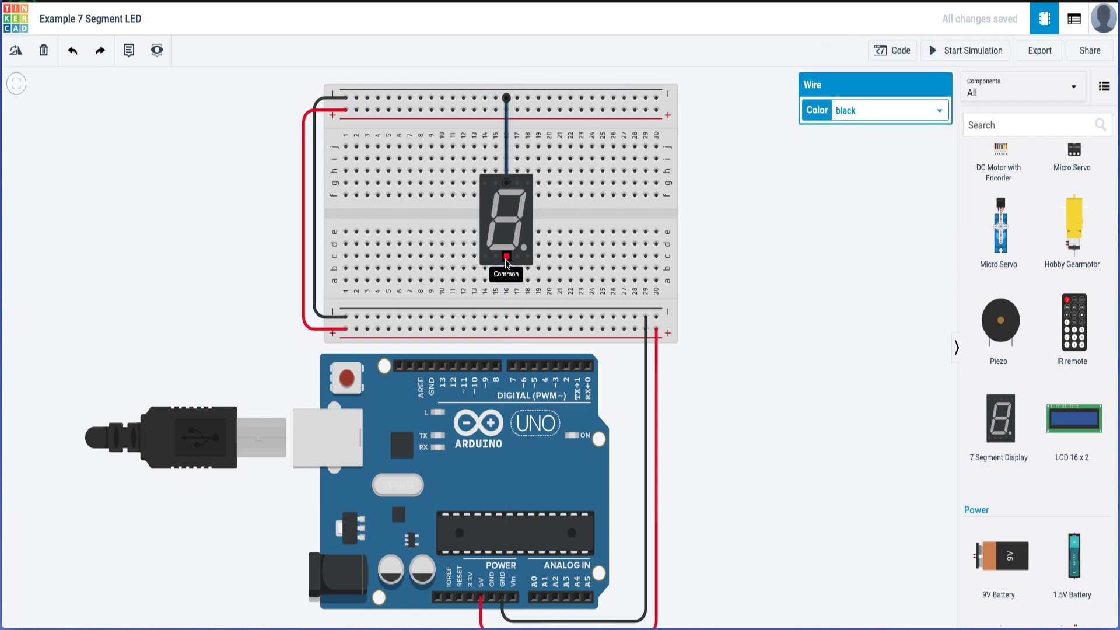
left_click(506, 260)
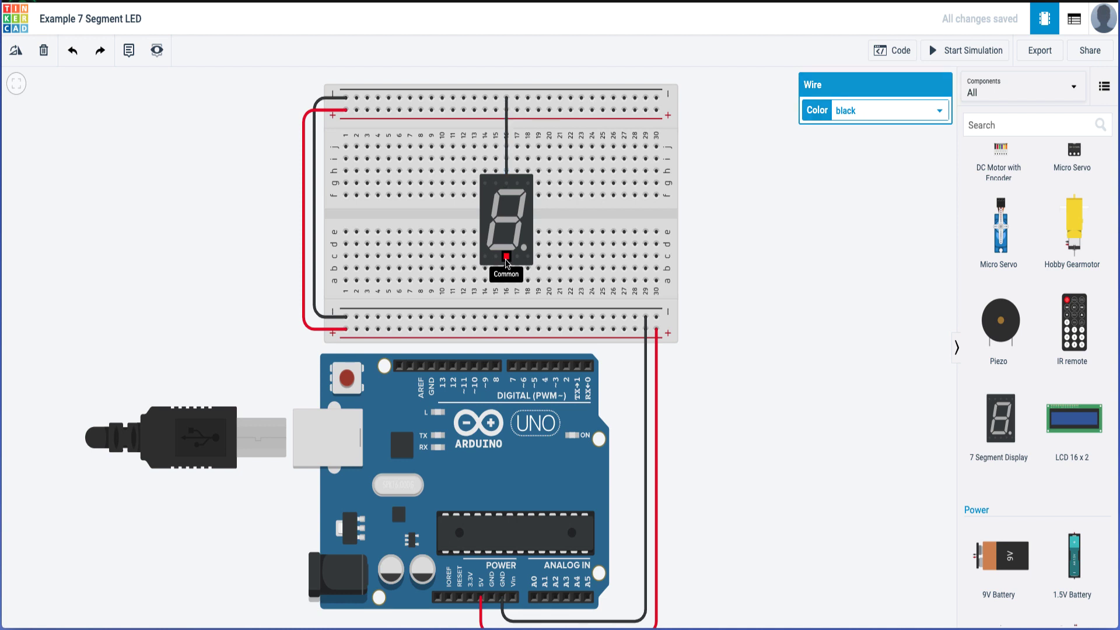
left_click(506, 317)
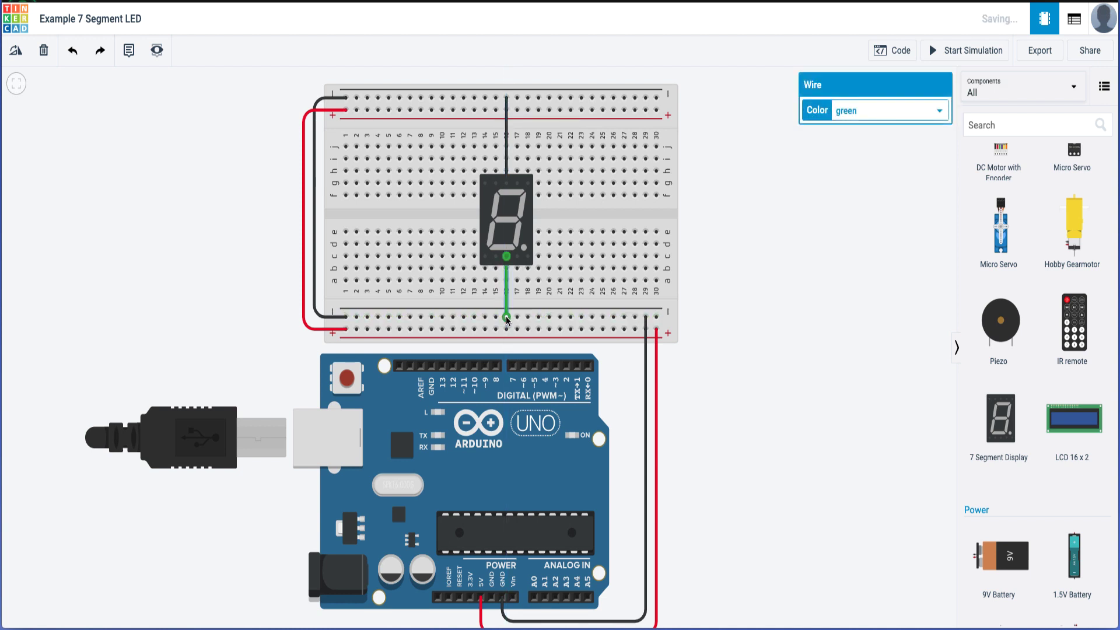
left_click(876, 109)
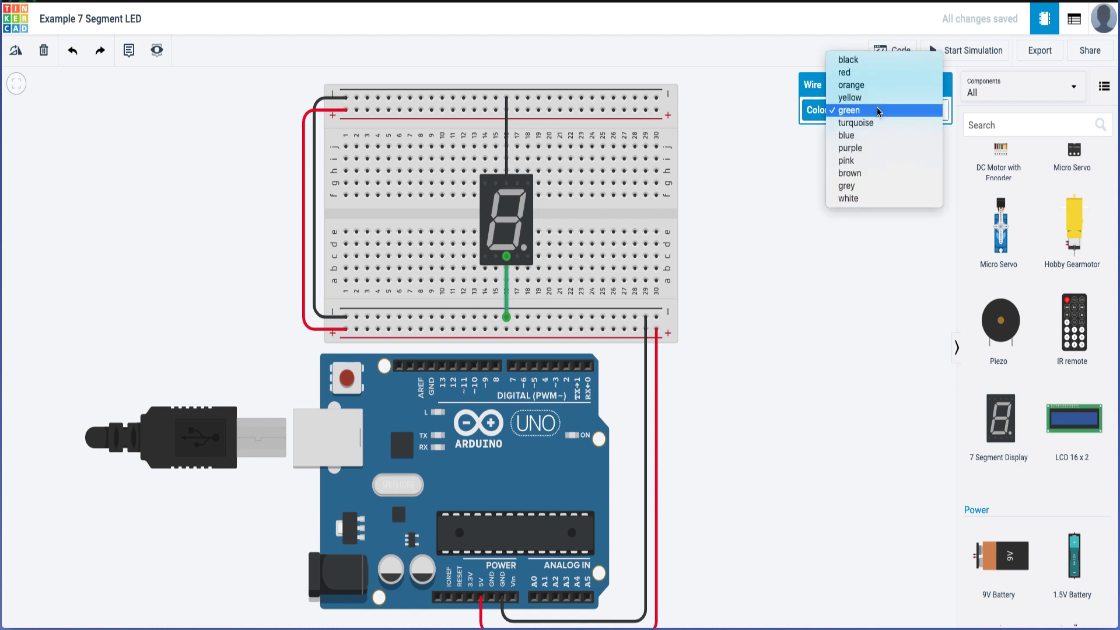
left_click(874, 62)
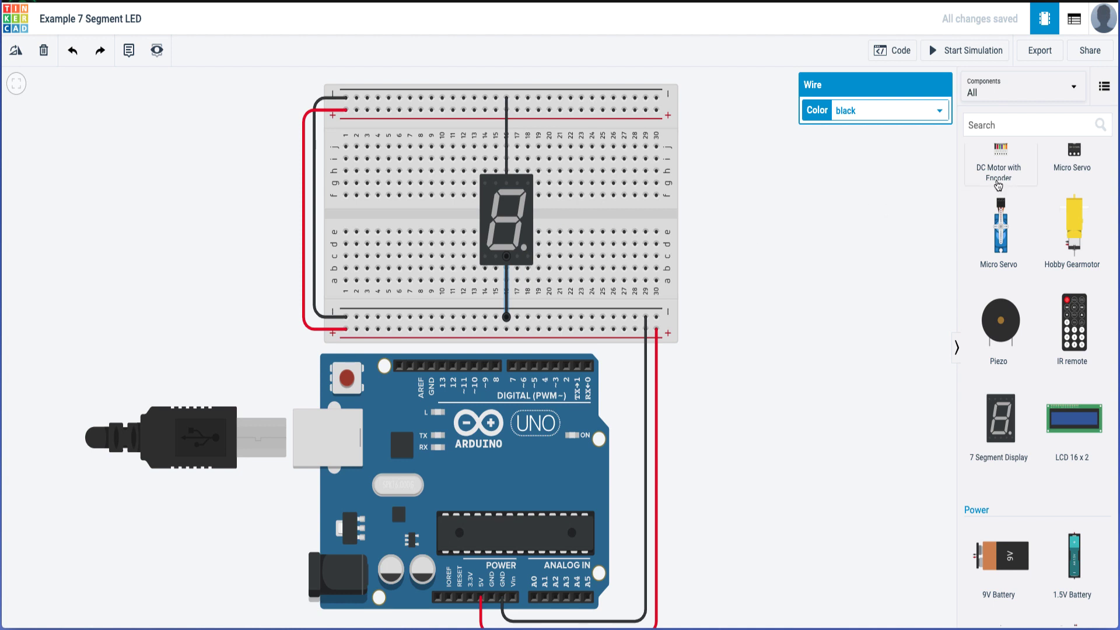
Step: Place a resistor from the Basic components on the breadboard, rotated horizontally
left_click(1024, 98)
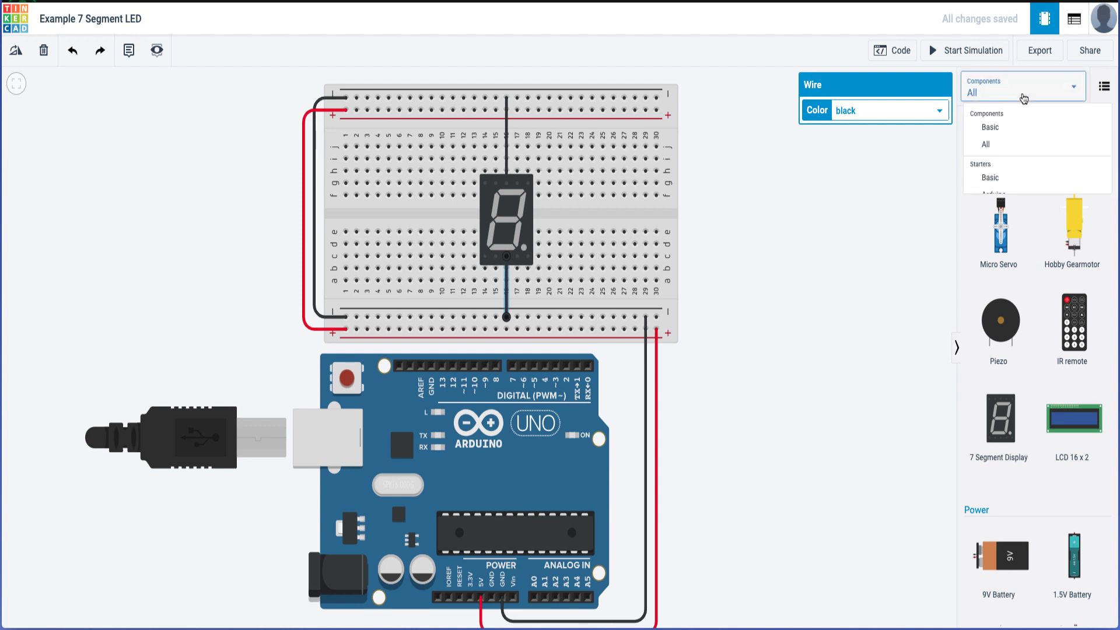
left_click(1008, 127)
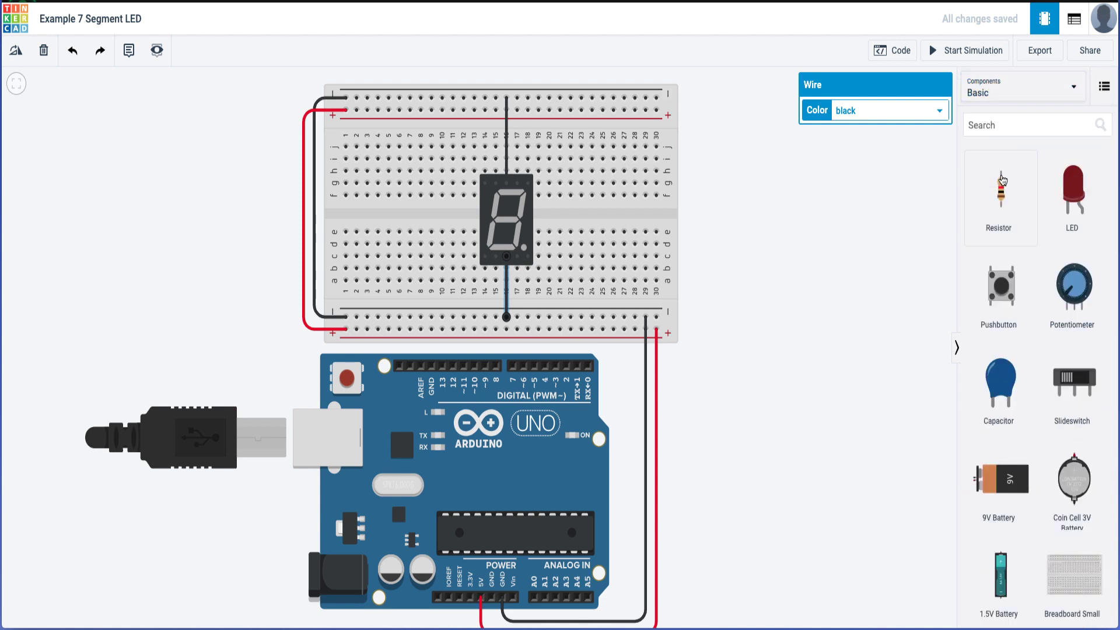
left_click_drag(1001, 188, 626, 225)
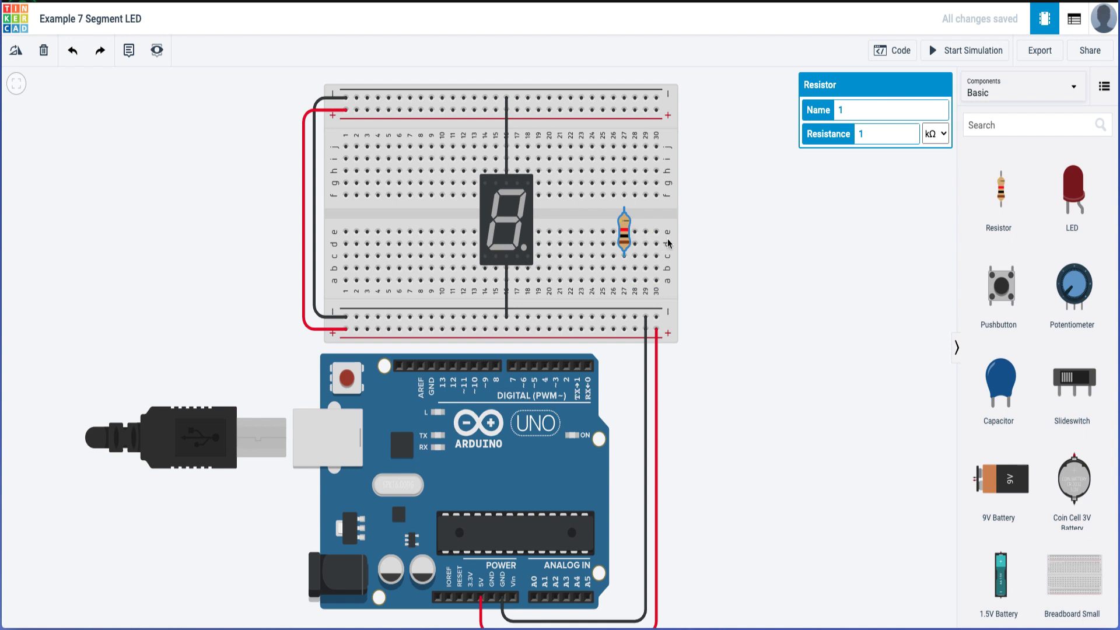
key("r")
key("r")
key("r")
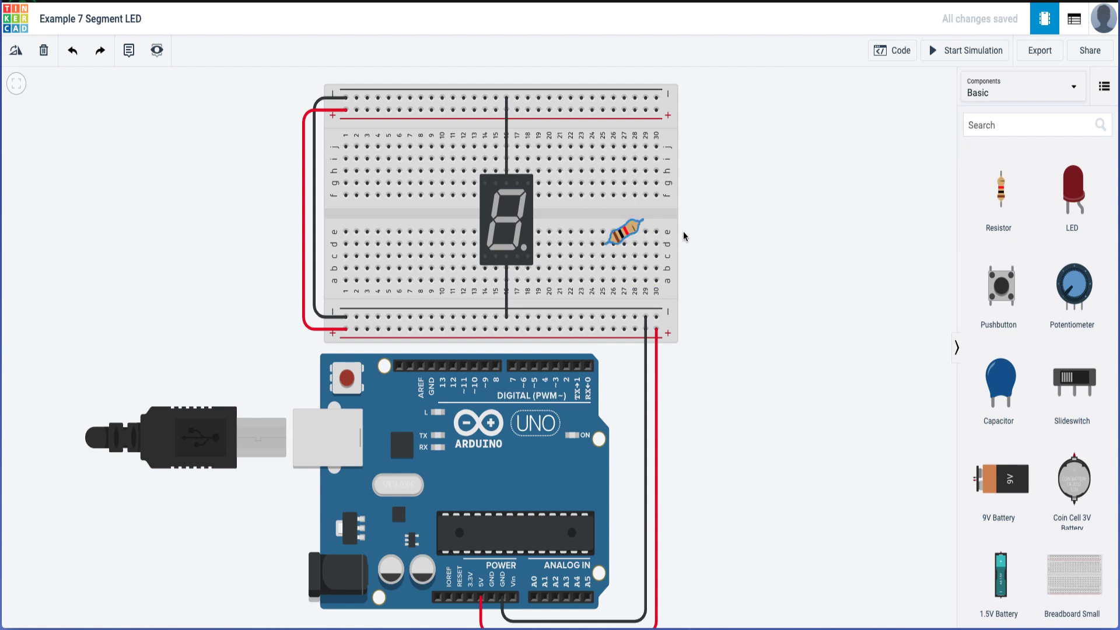
Step: Set the resistor's resistance to 220 Ω
left_click(624, 234)
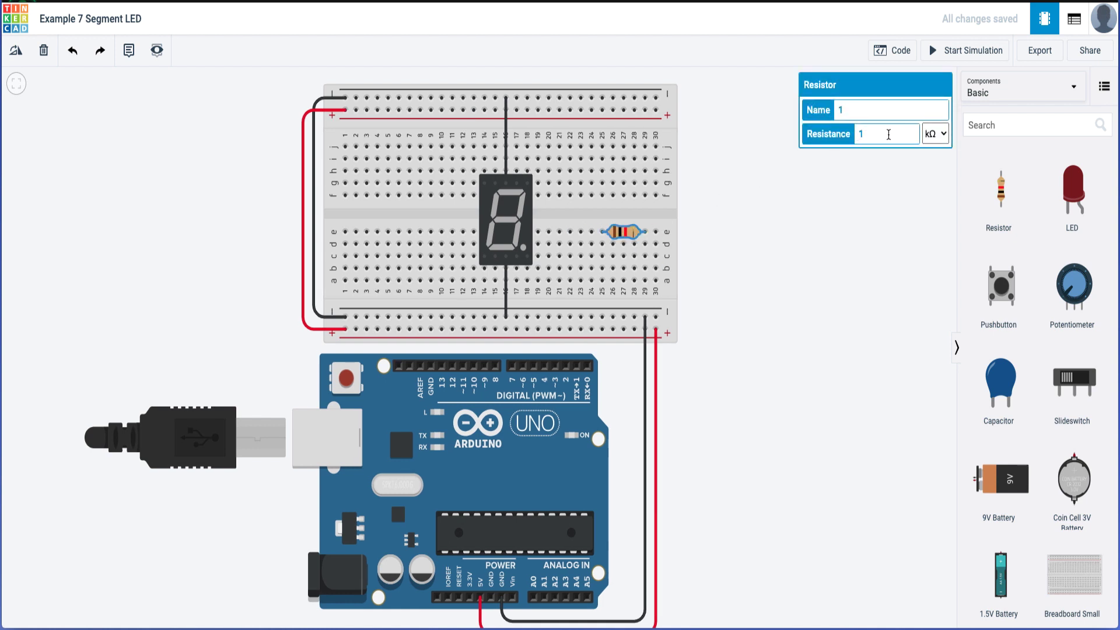
left_click(935, 134)
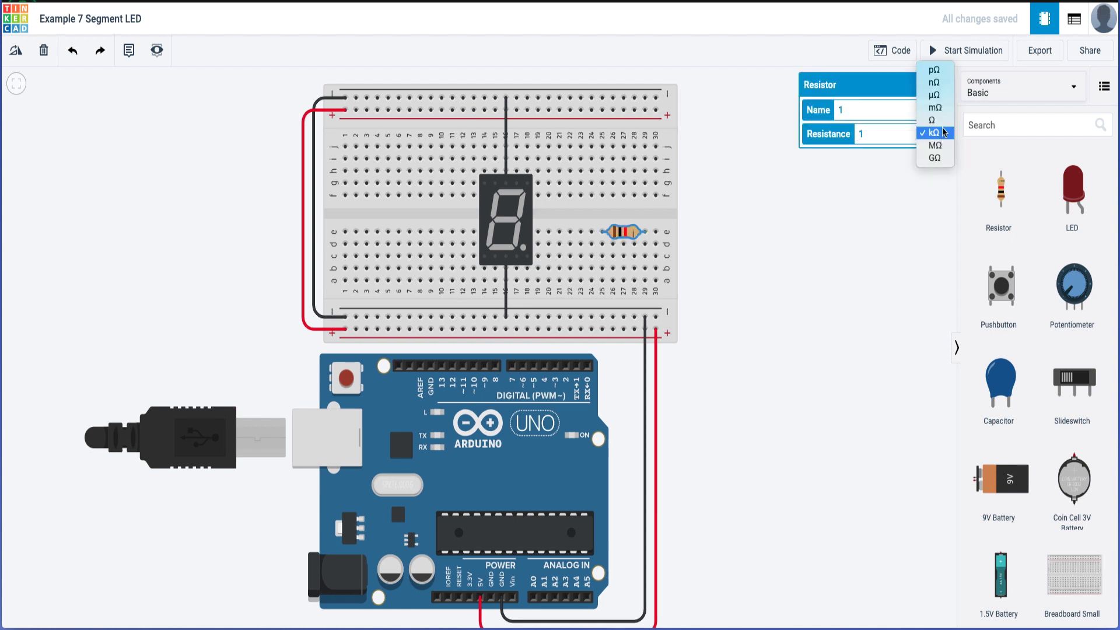
left_click(941, 125)
left_click_drag(863, 134, 854, 136)
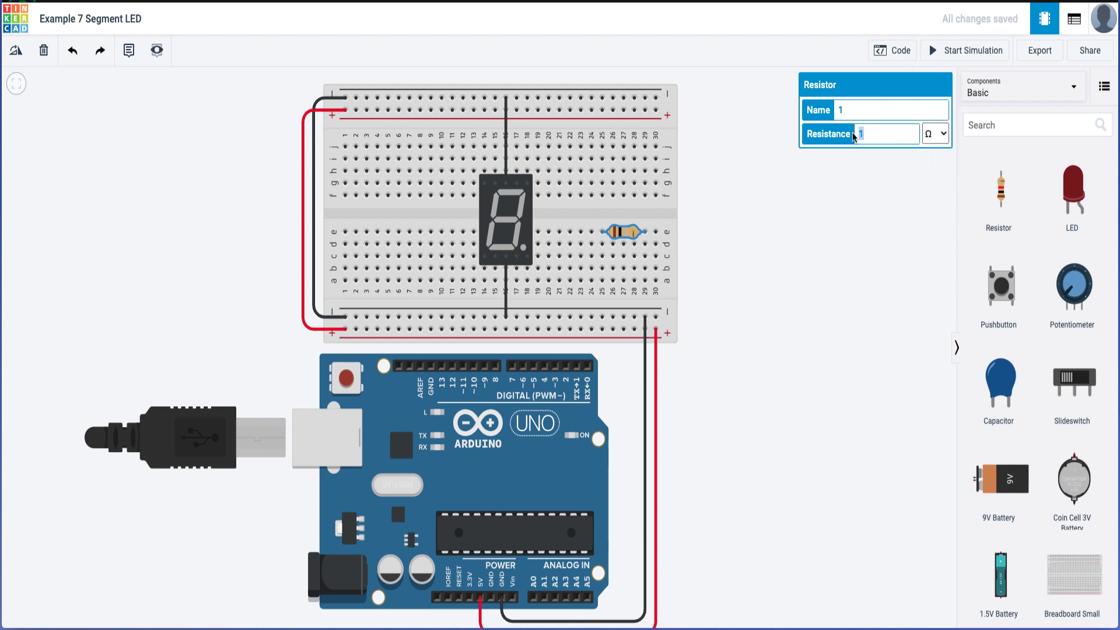
type("220")
left_click(855, 201)
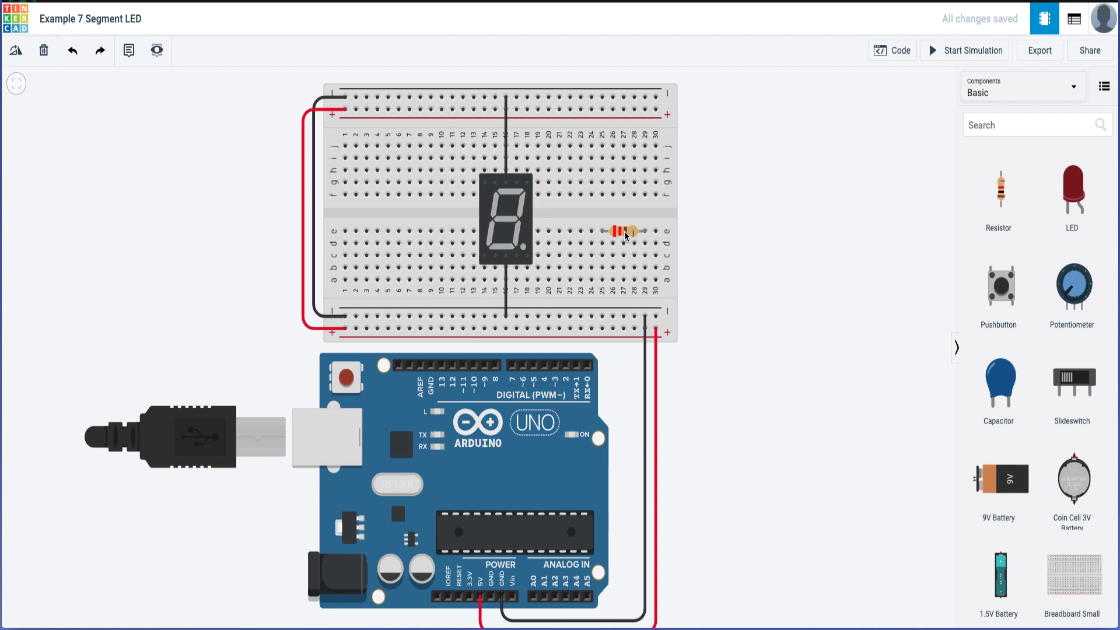
Step: Move the resistor one hole left, closer to the display
left_click_drag(624, 231, 613, 232)
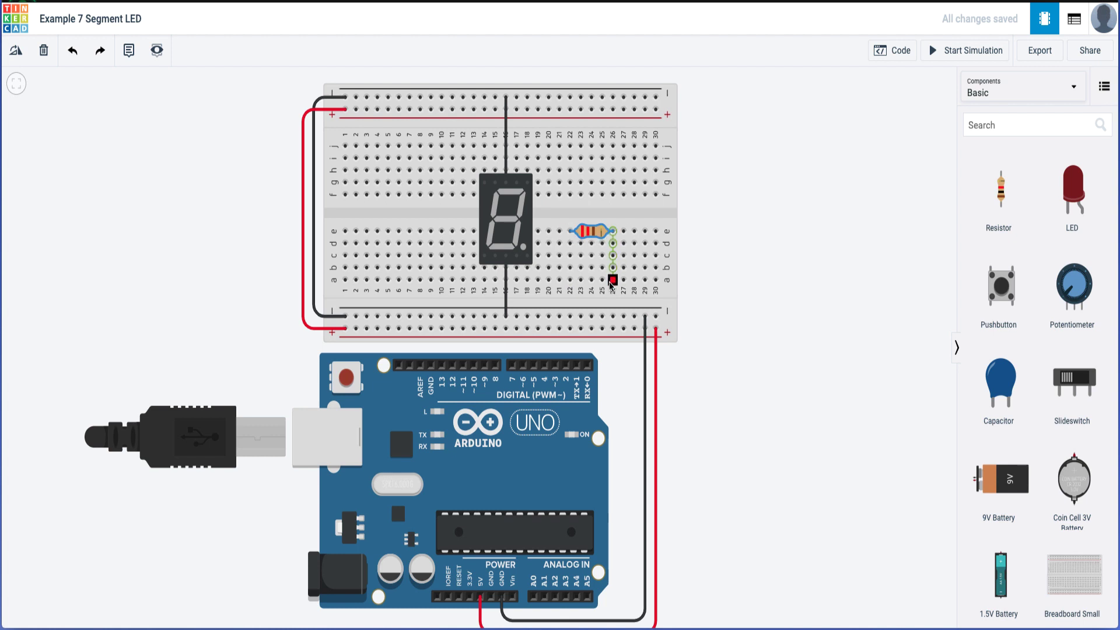
Step: Connect Arduino pin 1 to the resistor's breadboard column with a red wire
left_click(577, 367)
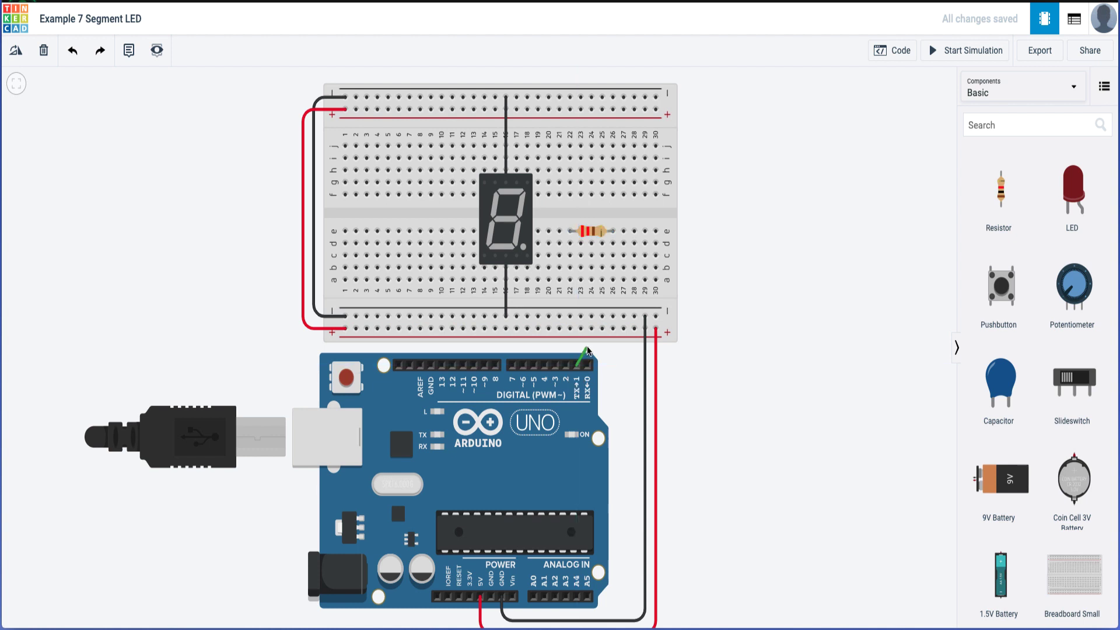
left_click(614, 288)
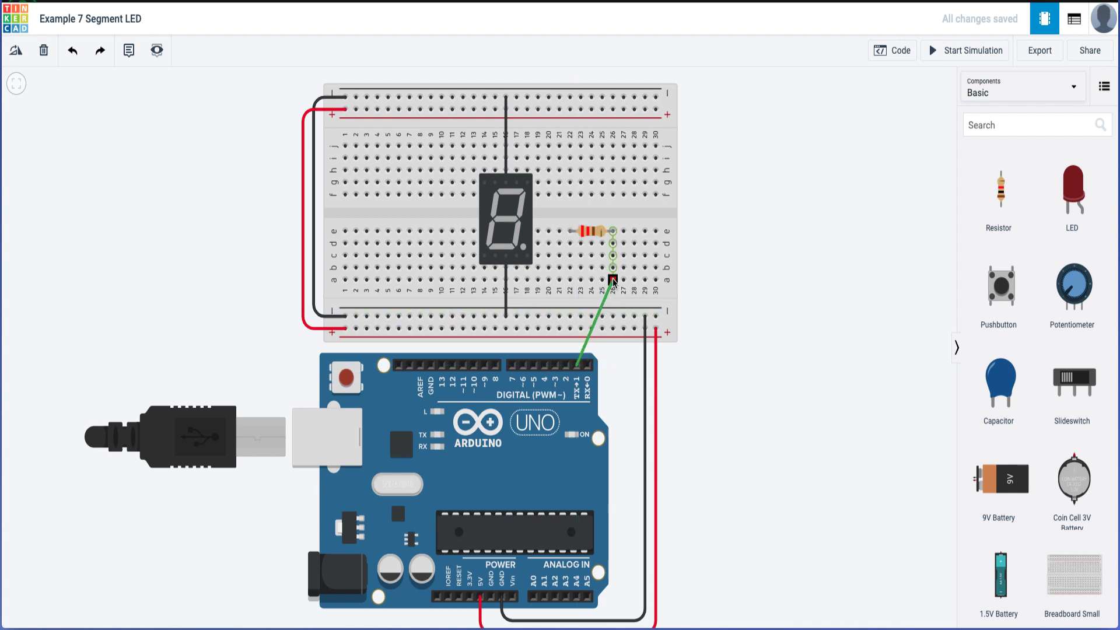
left_click(612, 282)
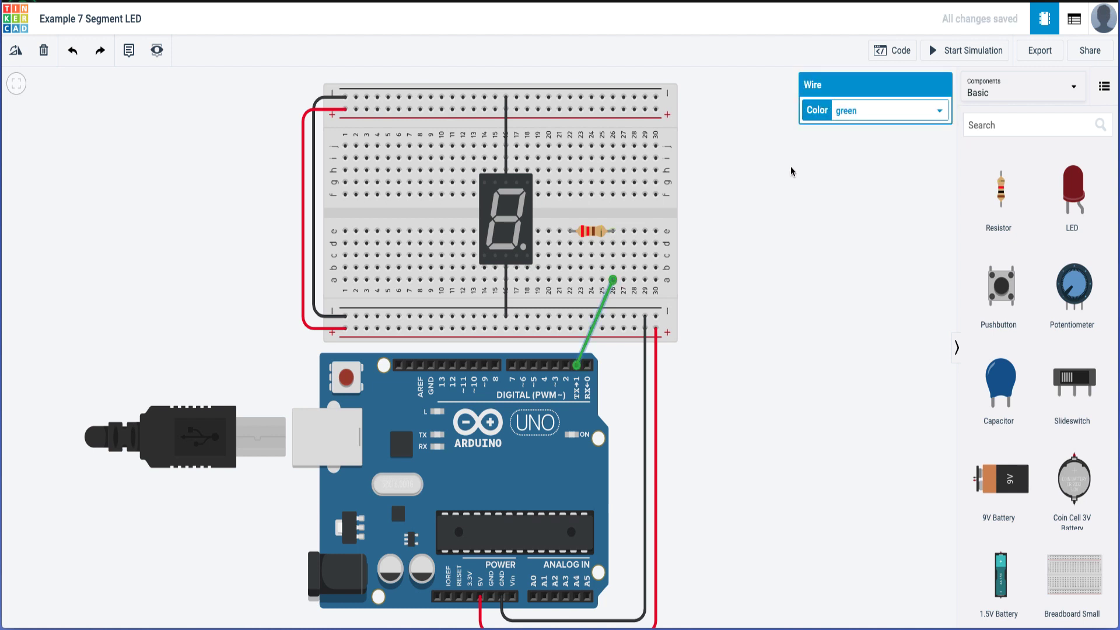
left_click(882, 116)
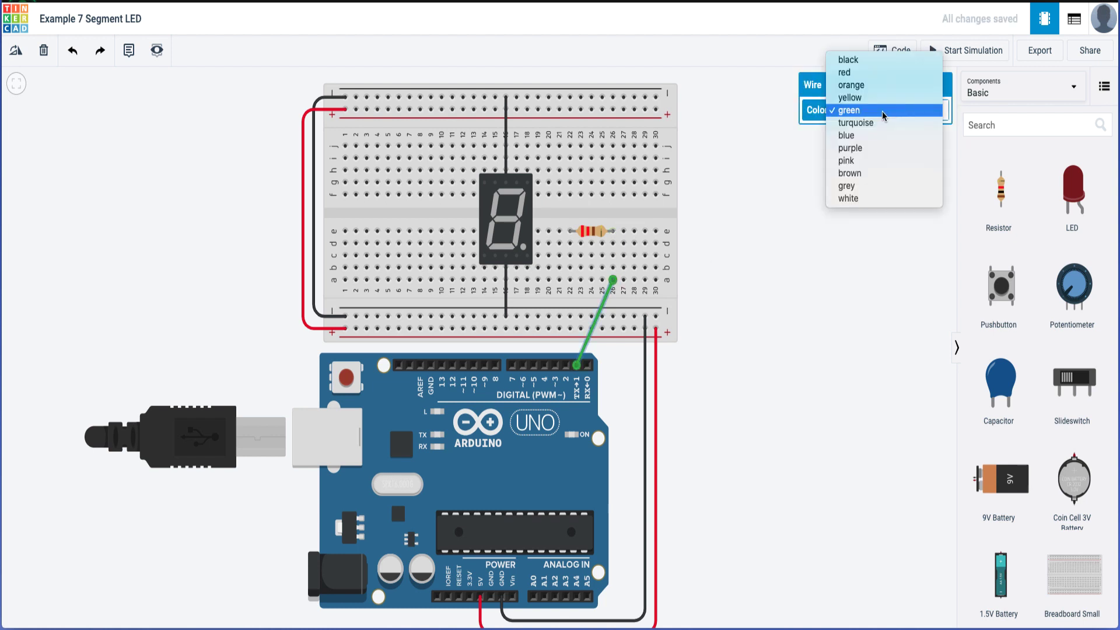
left_click(877, 73)
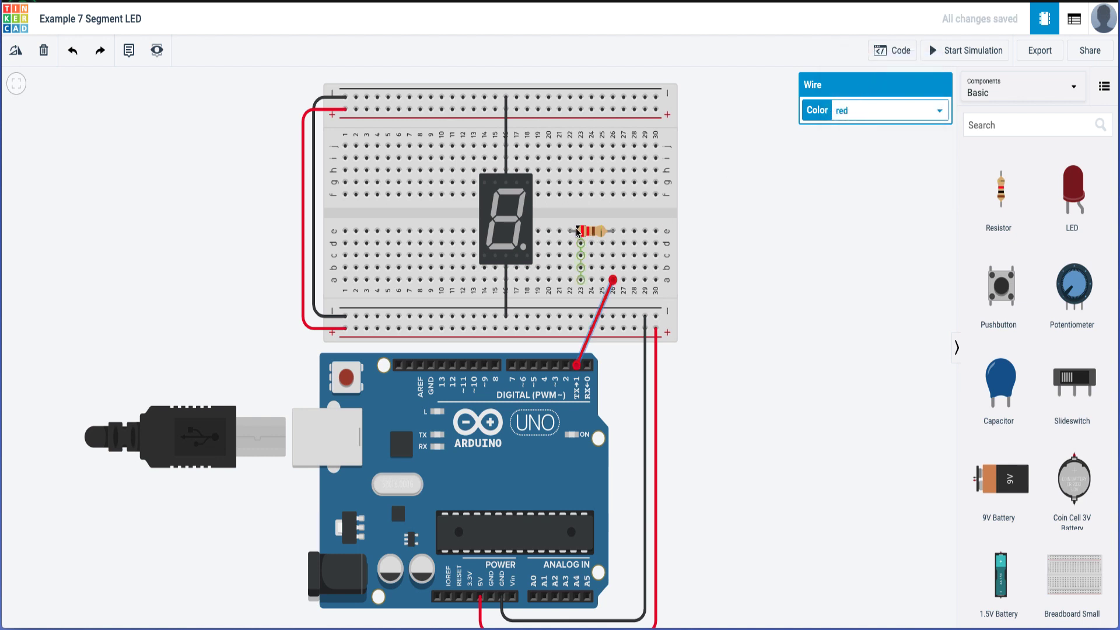
Step: Stretch the resistor lead to column 22 and run a red wire from d22 to the display's DP pin
left_click_drag(577, 231, 570, 231)
left_click(570, 244)
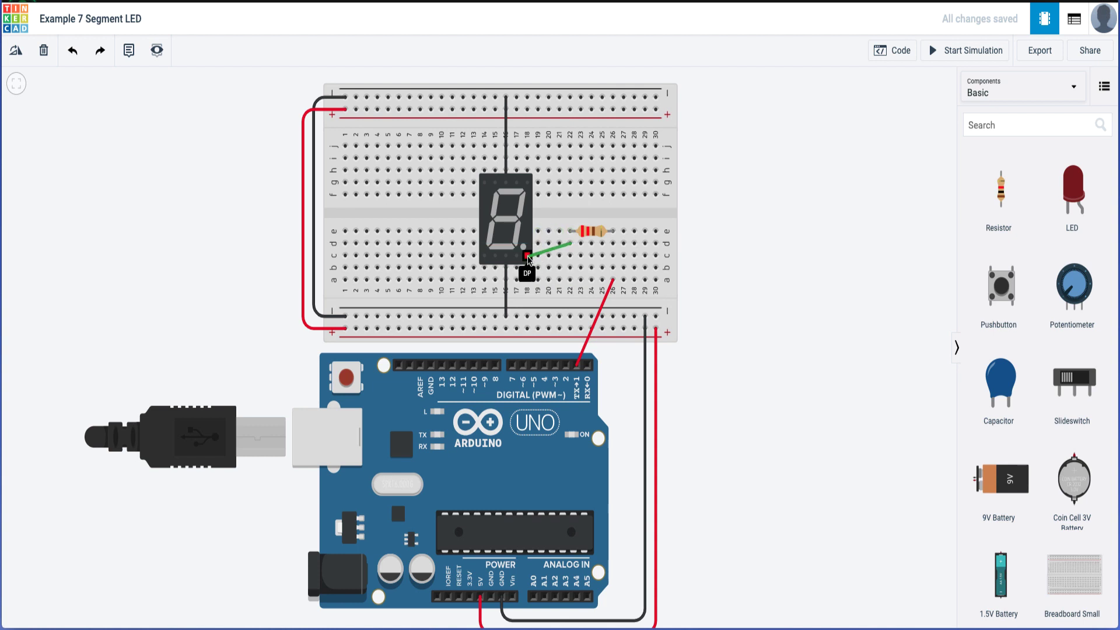
left_click(528, 258)
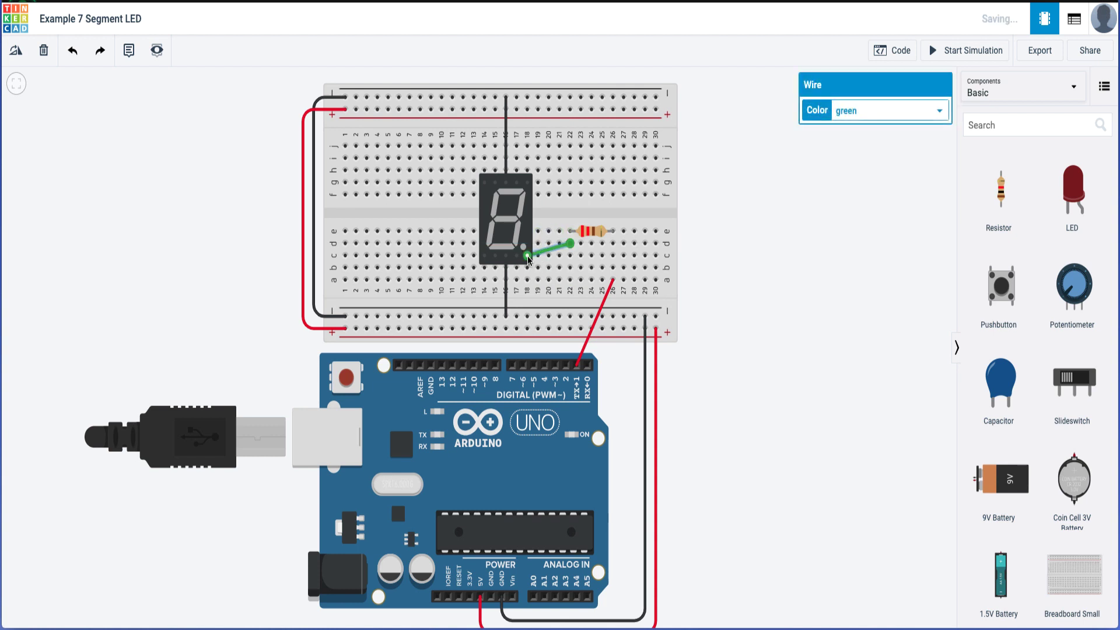
left_click(883, 115)
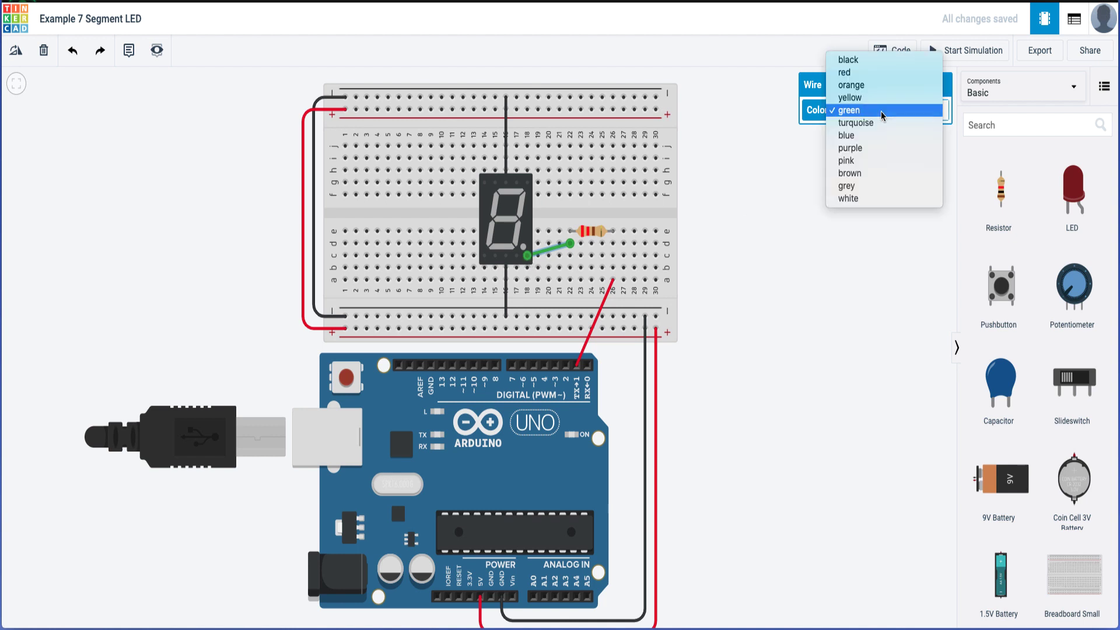
left_click(883, 72)
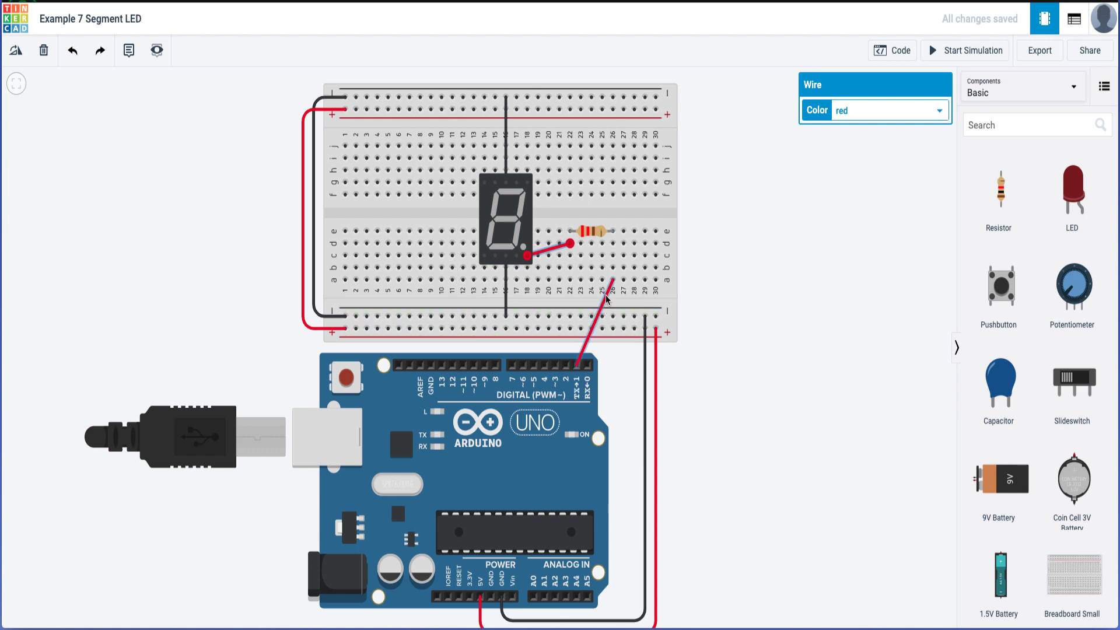
left_click(569, 243)
Step: Switch the Arduino code editor from Blocks to Text mode, confirming the change
scroll(523, 314, "down", 1)
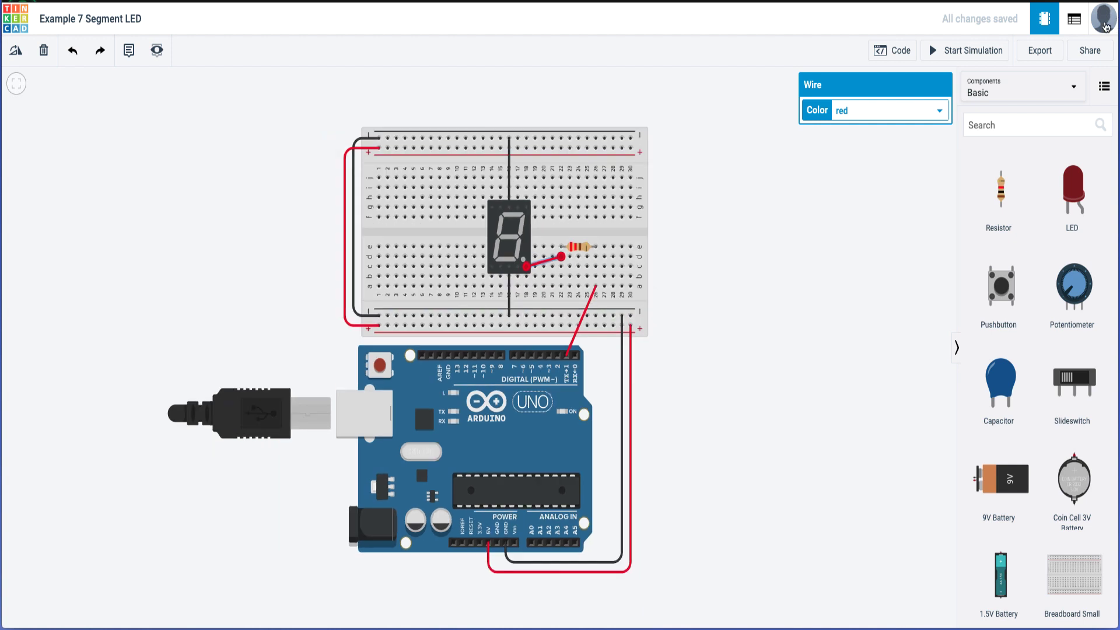
left_click(908, 52)
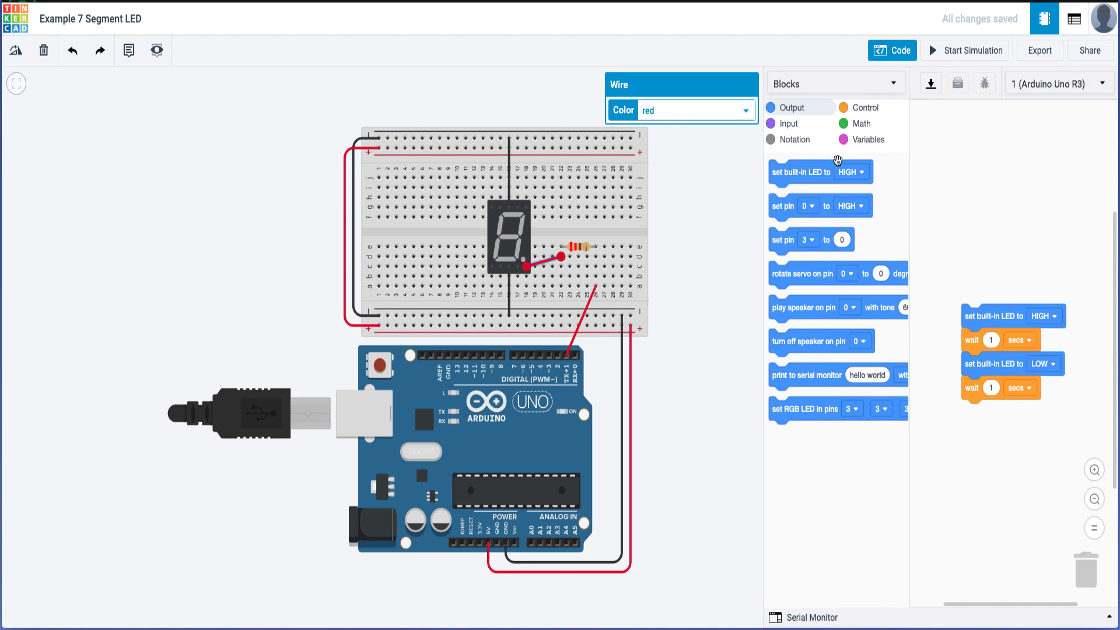
left_click(787, 90)
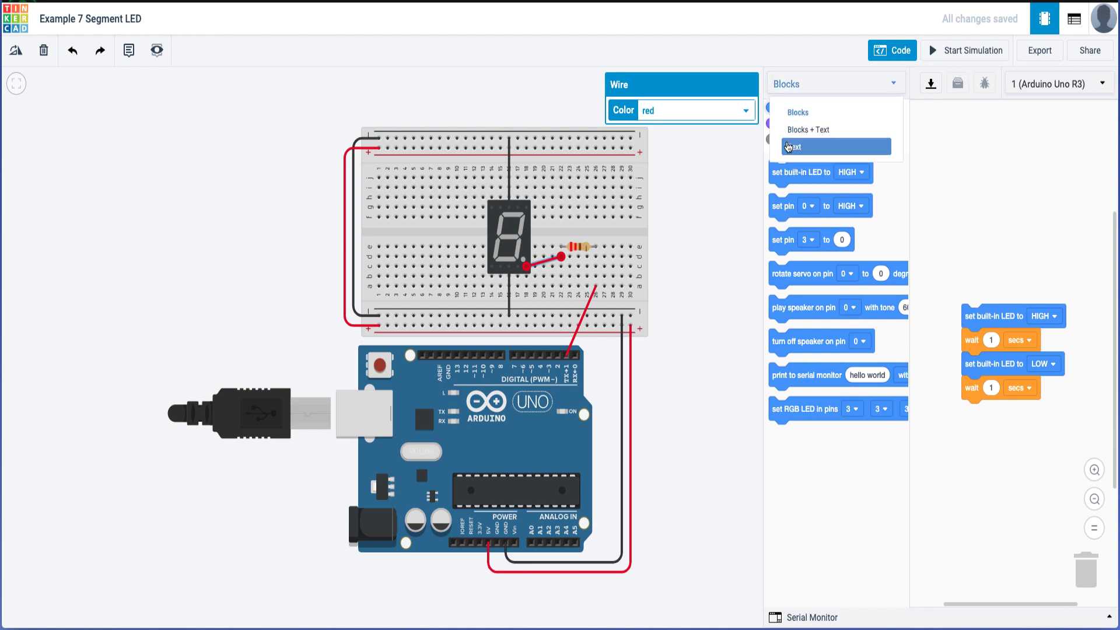
left_click(787, 146)
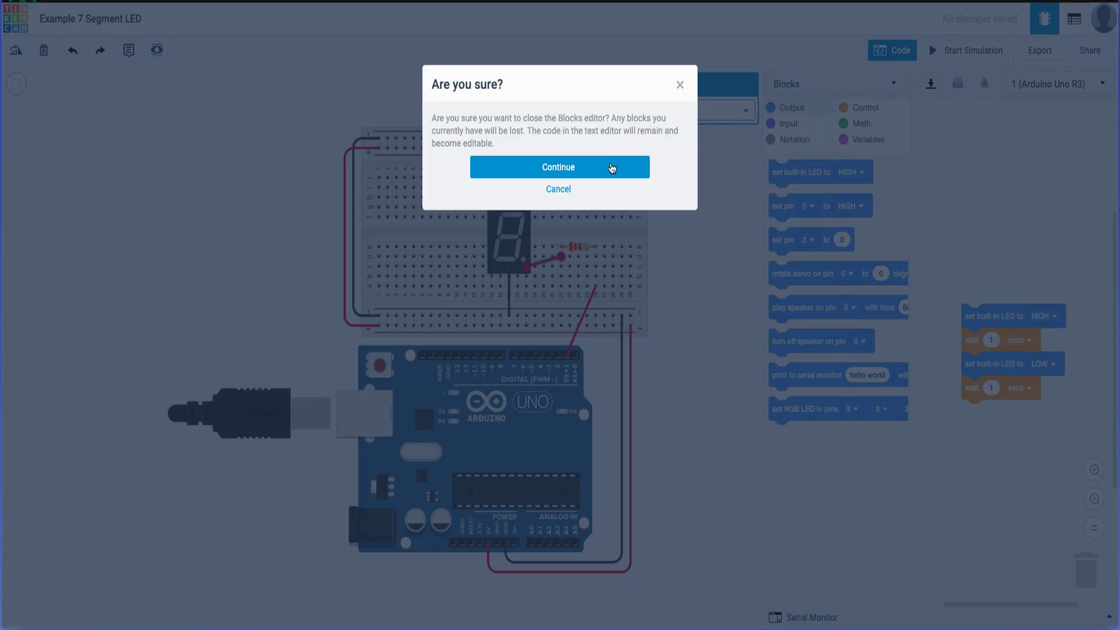
left_click(612, 169)
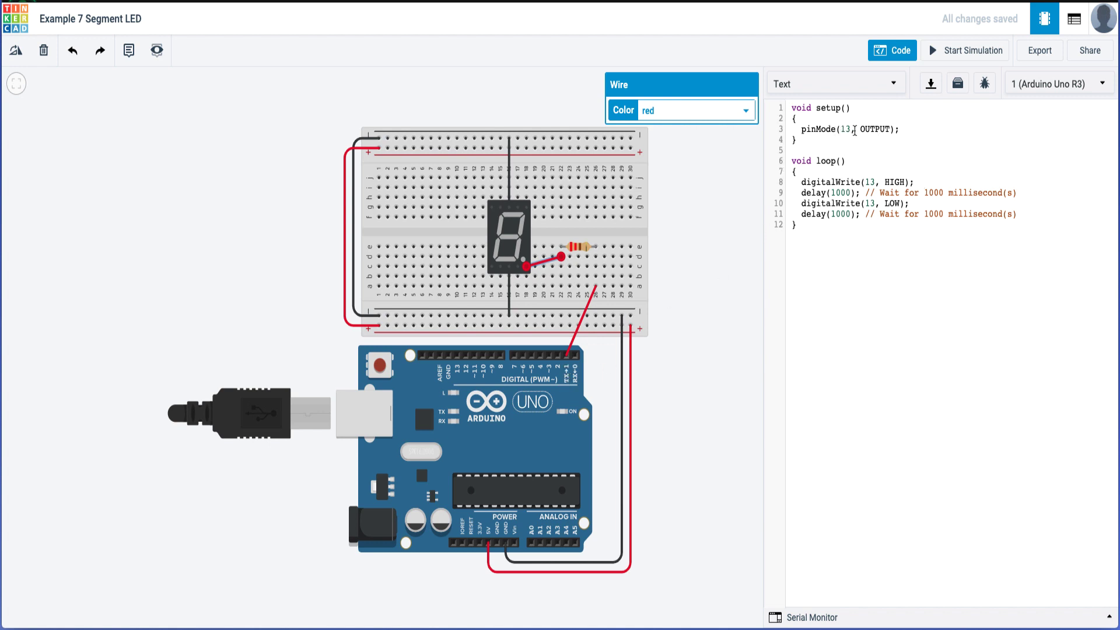
Step: Change the pin number from 13 to 1 in the pinMode and digitalWrite lines
left_click(847, 130)
key("Delete")
key("Delete")
key("BackSpace")
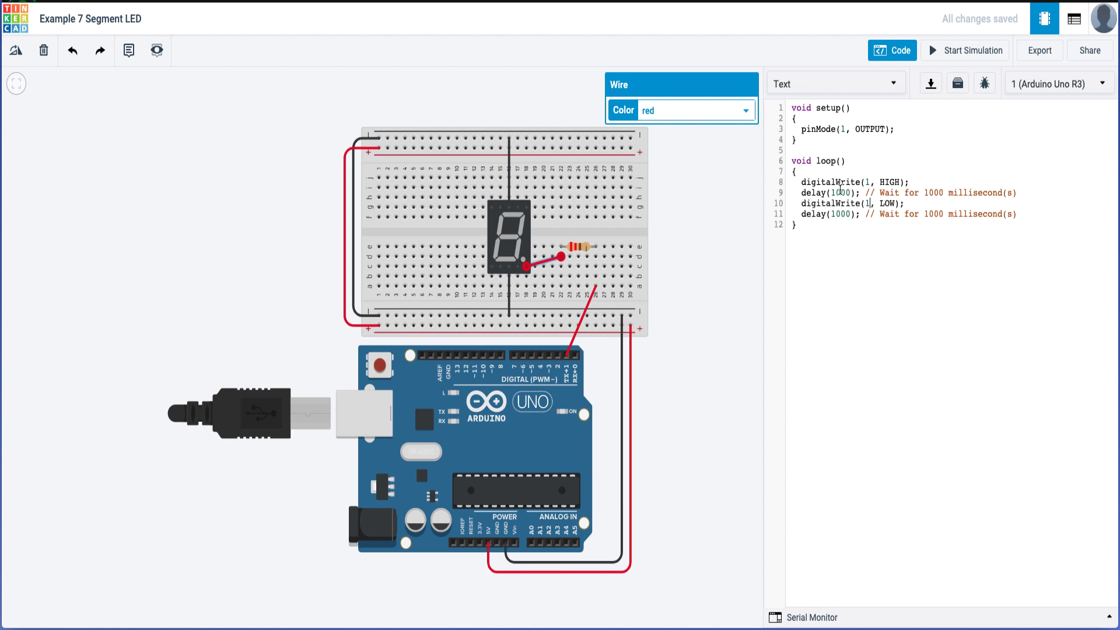
Step: Test-run the simulation, stop it, and close the code panel
left_click(960, 55)
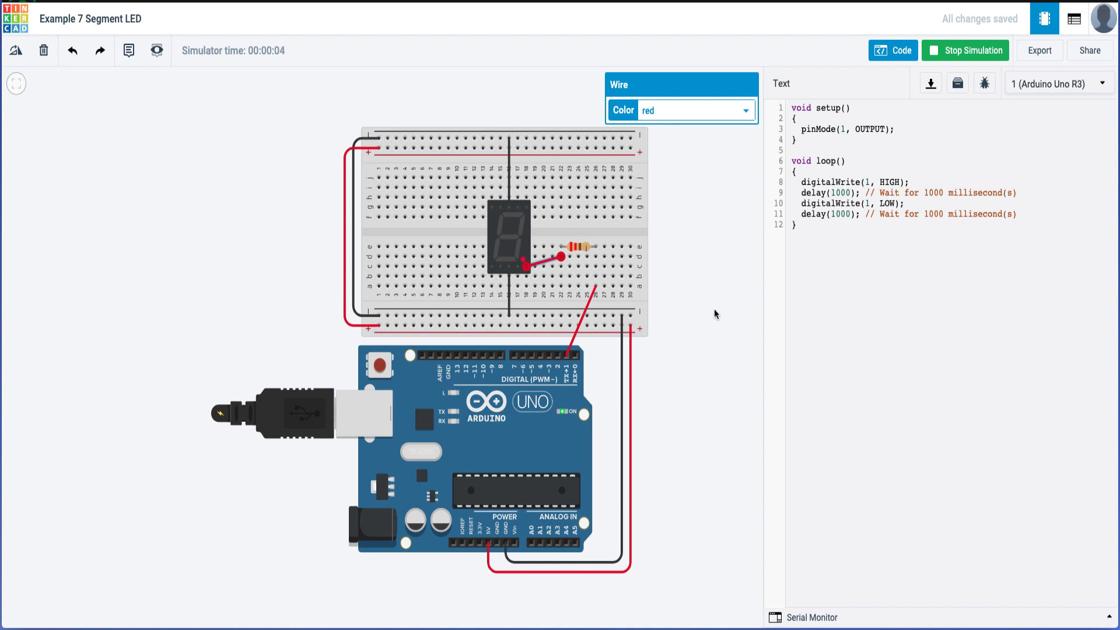
left_click(949, 51)
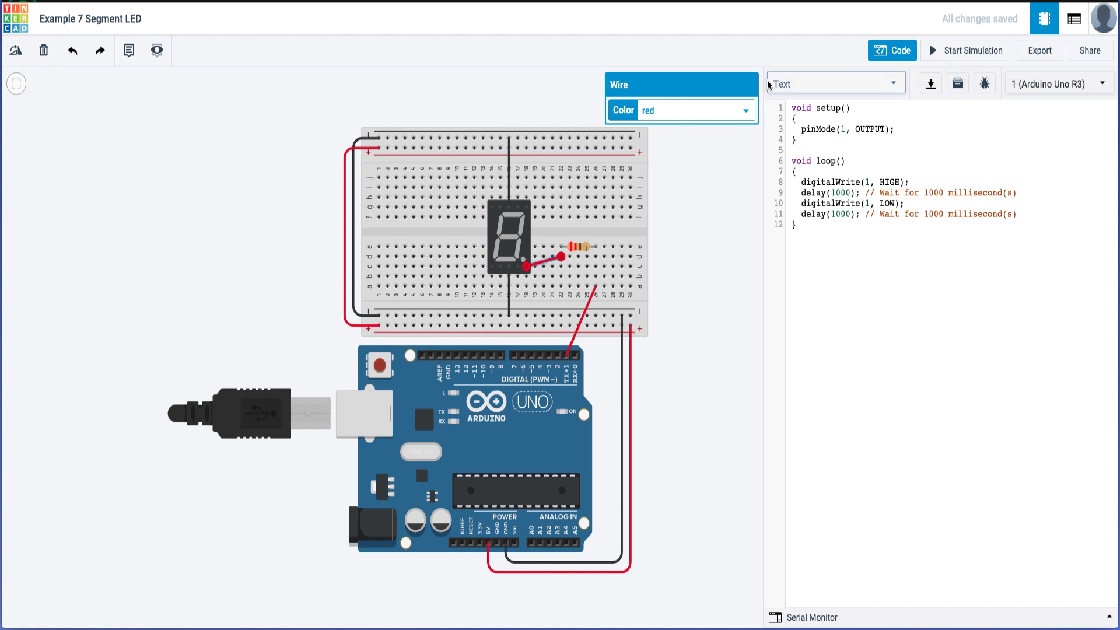
left_click(900, 50)
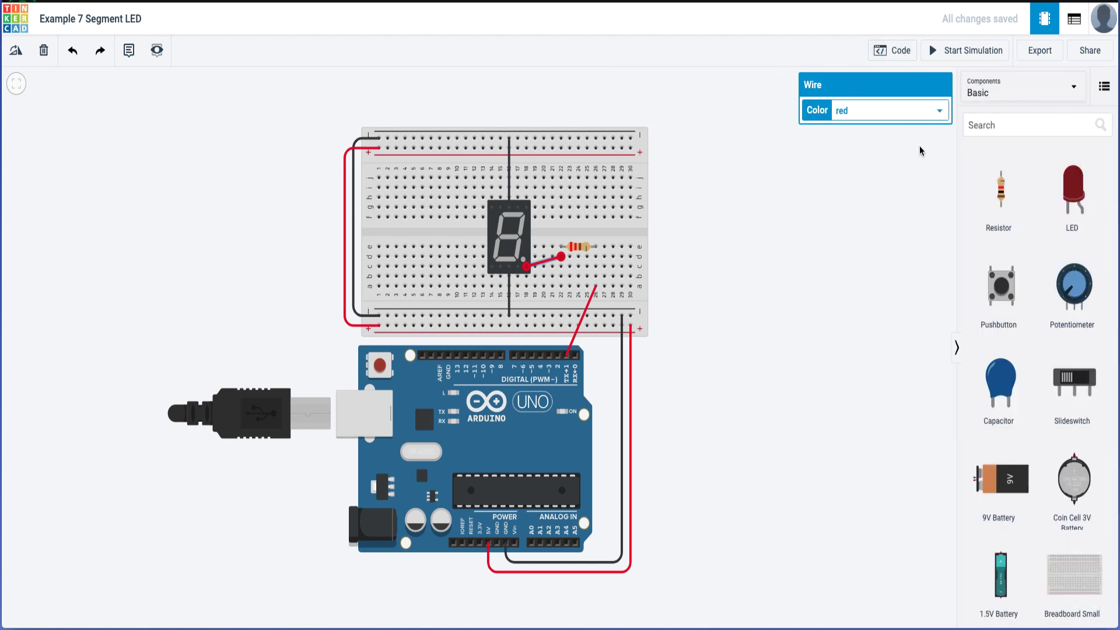
Step: Place a second 220 Ω resistor in the breadboard row just below the first
left_click(581, 249)
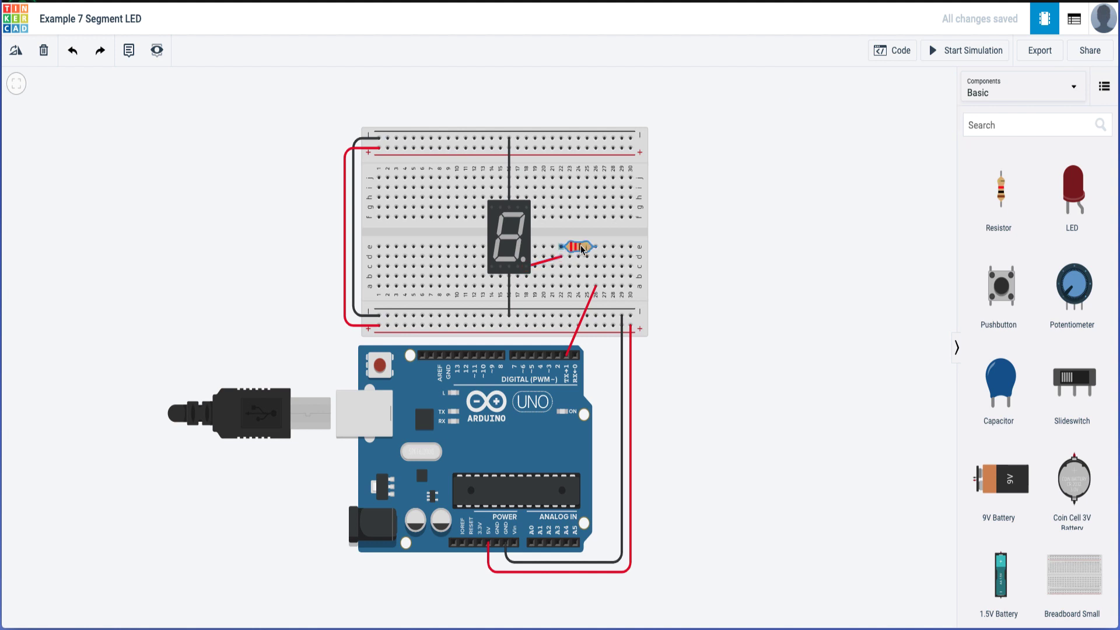
left_click_drag(582, 250, 568, 272)
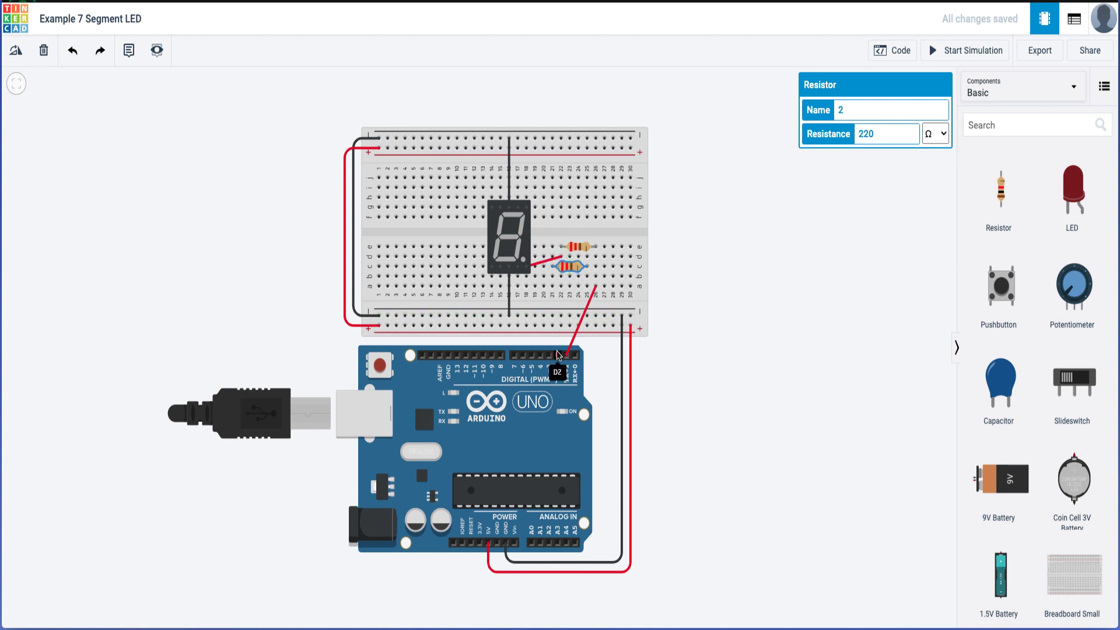
Step: Wire Arduino pin 2 to a breadboard hole with an orange wire
left_click(558, 357)
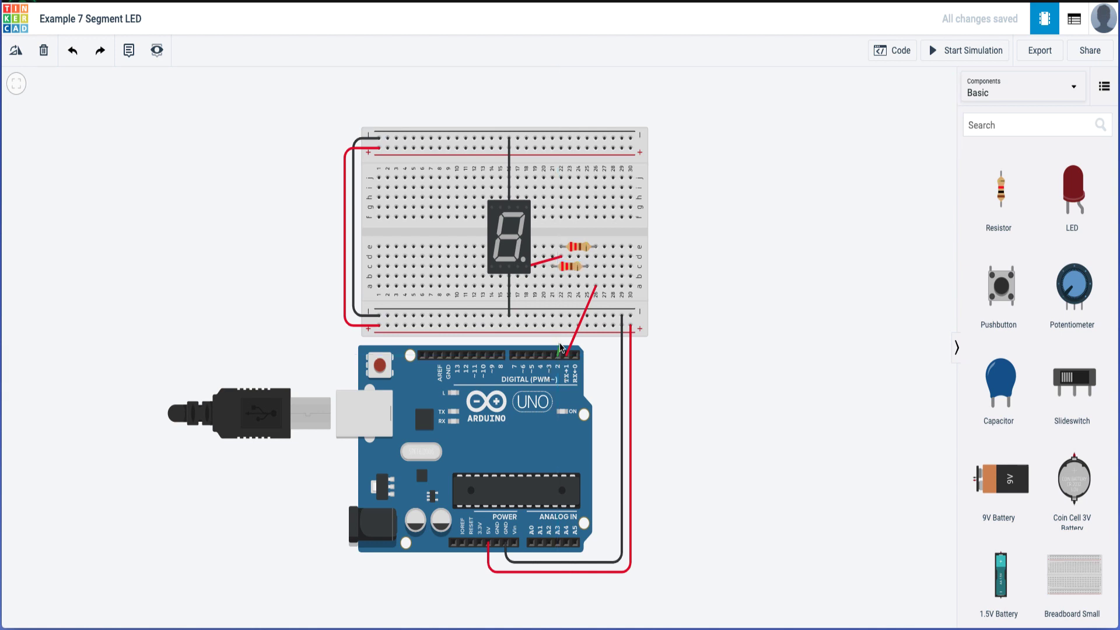
left_click(587, 286)
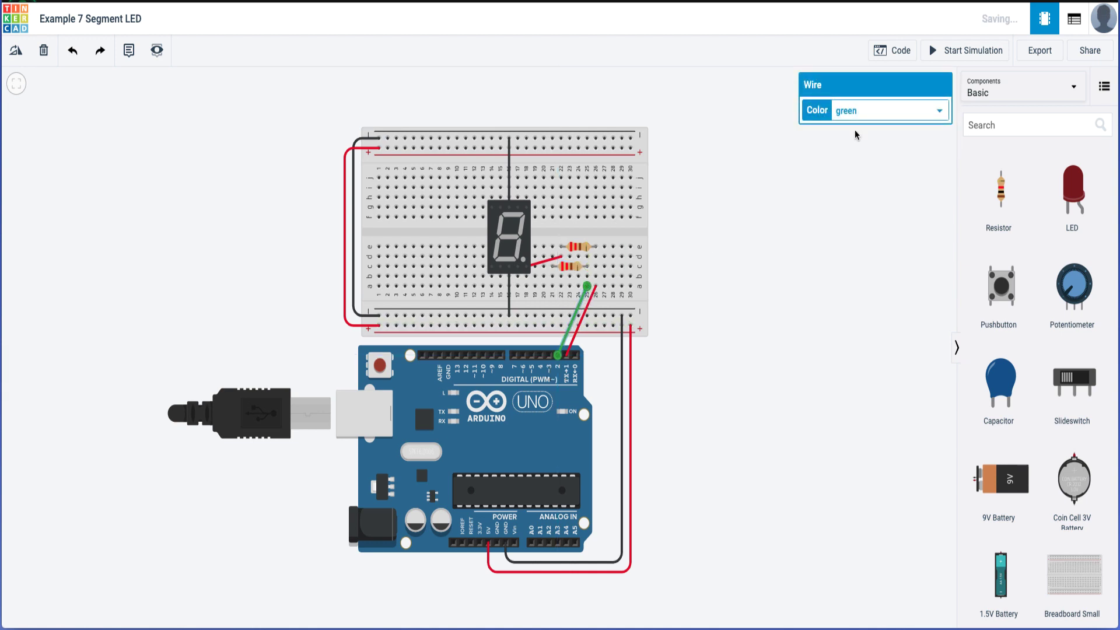
left_click(859, 113)
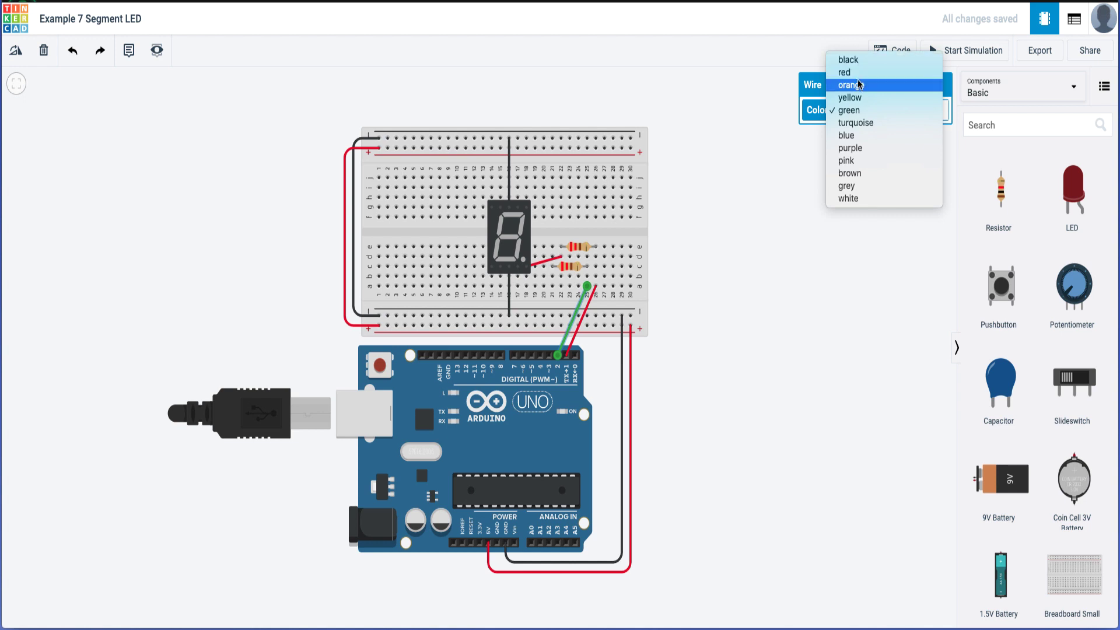
left_click(857, 88)
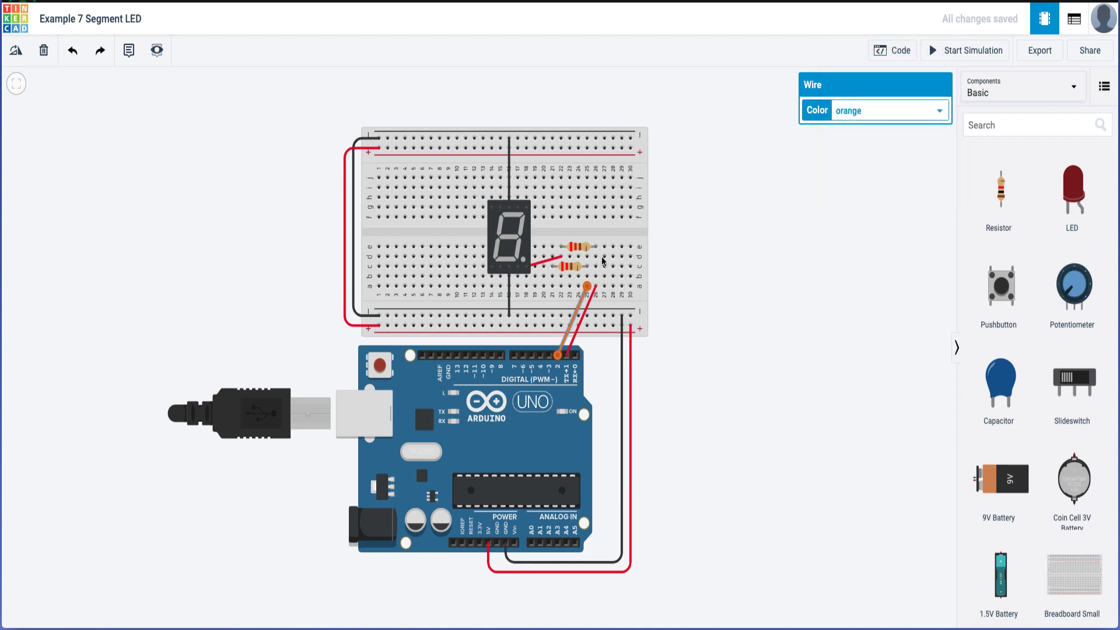
Step: Connect the second resistor's row to the display's c pin with an orange wire
left_click(552, 280)
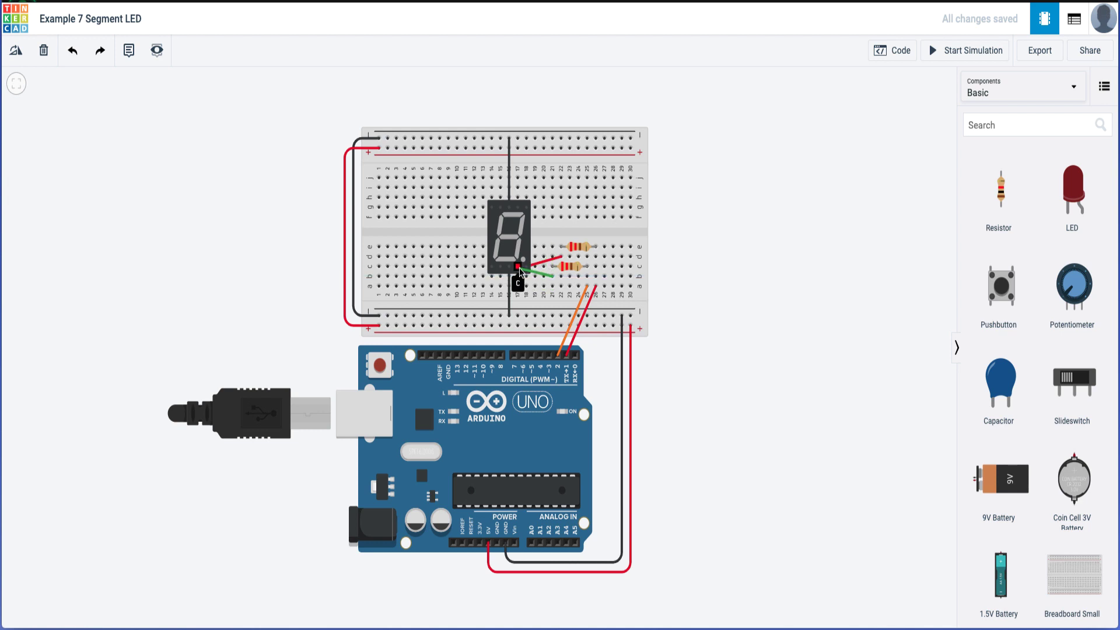
left_click(519, 268)
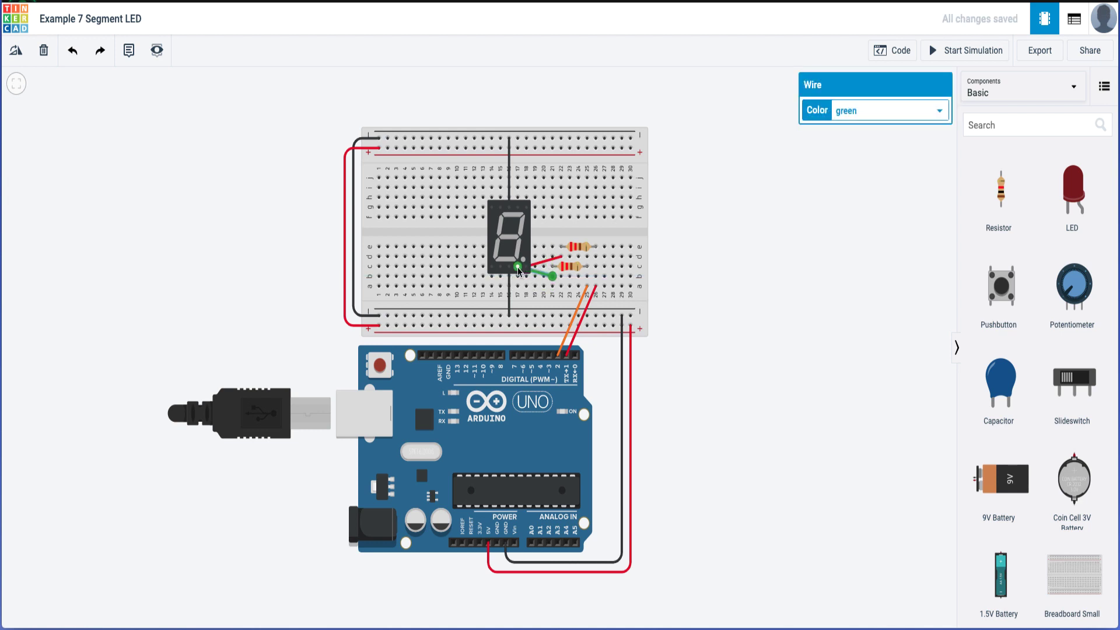
left_click(856, 114)
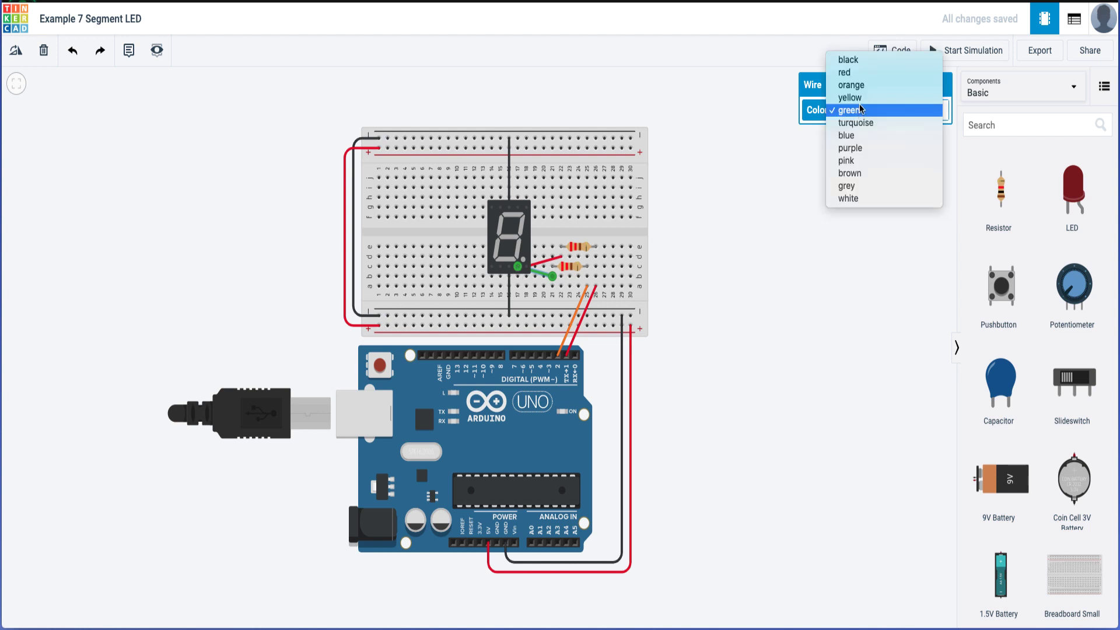
left_click(860, 87)
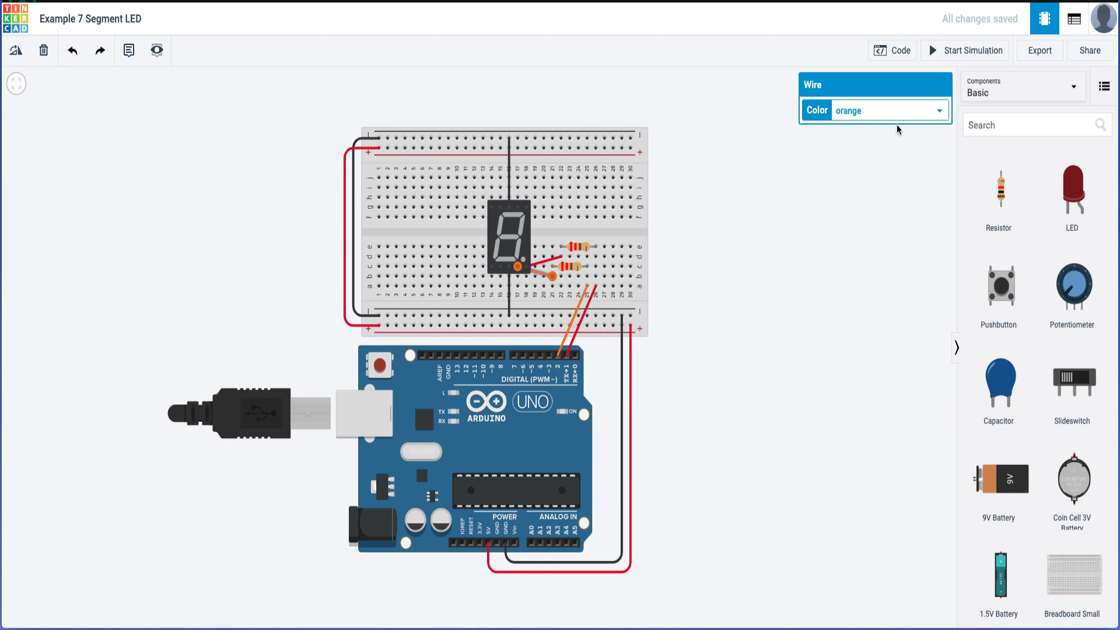
left_click(893, 51)
Step: Duplicate the pinMode line in setup and set the copy's pin to 2
left_click_drag(896, 128, 800, 129)
key("ctrl+c")
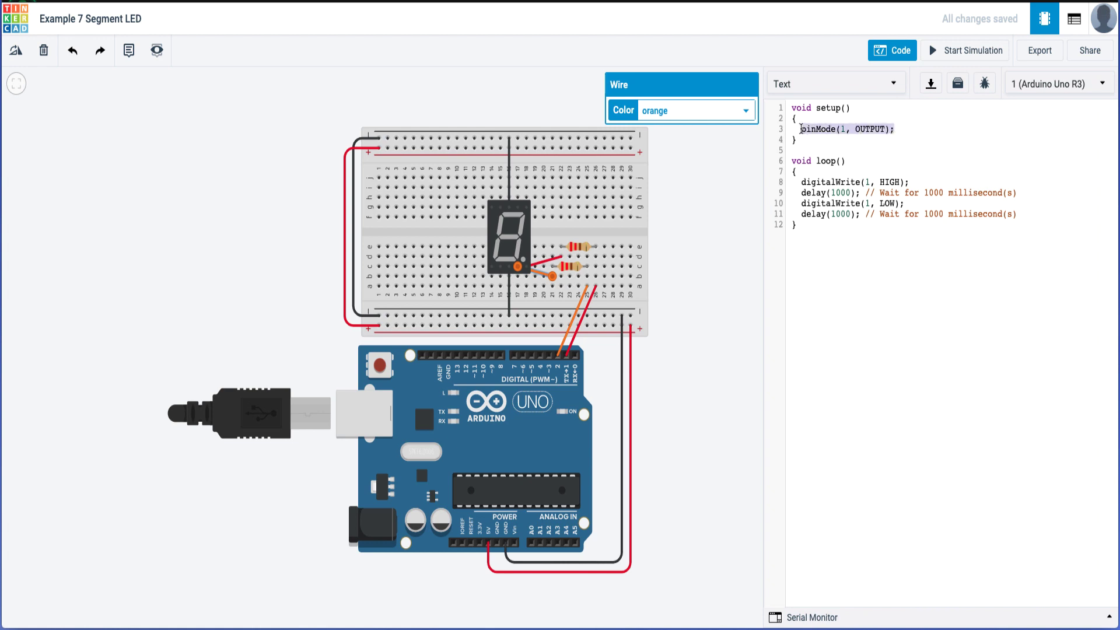
left_click(932, 143)
key("Return")
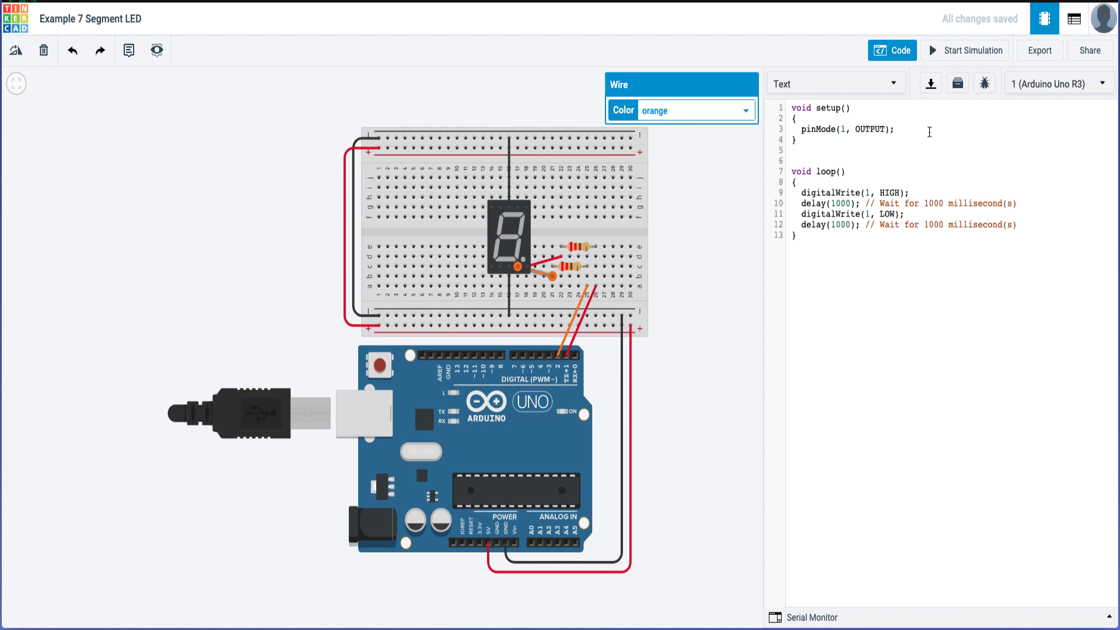
key("Return")
type("3")
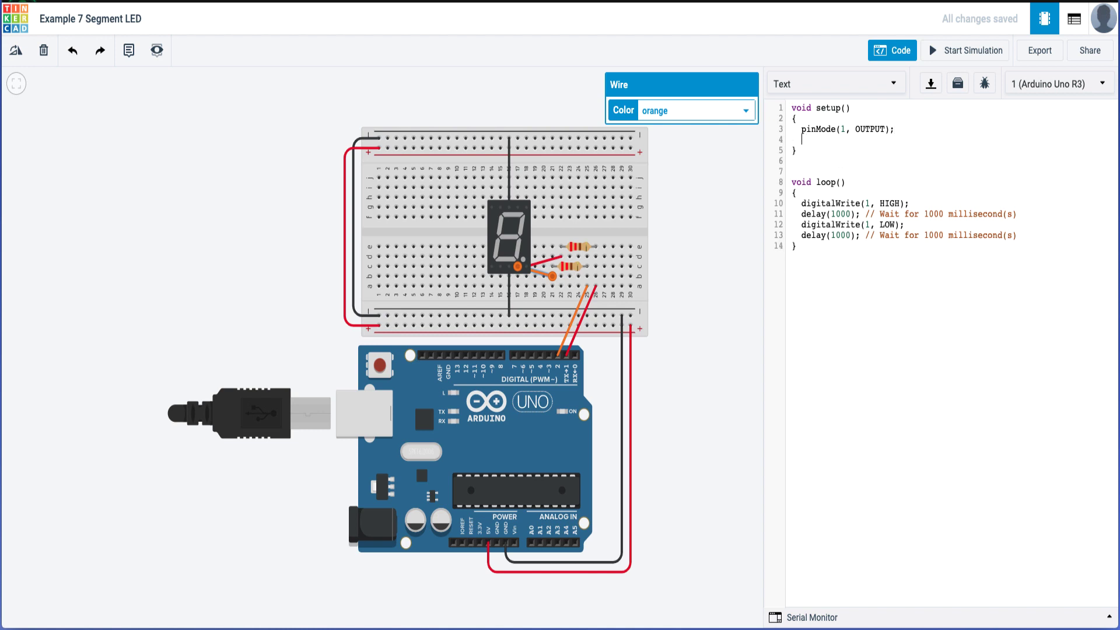
key("ctrl+v")
left_click(845, 140)
key("BackSpace")
type("2")
Step: Add a copy of the HIGH digitalWrite line using pin 2
left_click_drag(910, 203, 803, 202)
key("ctrl+c")
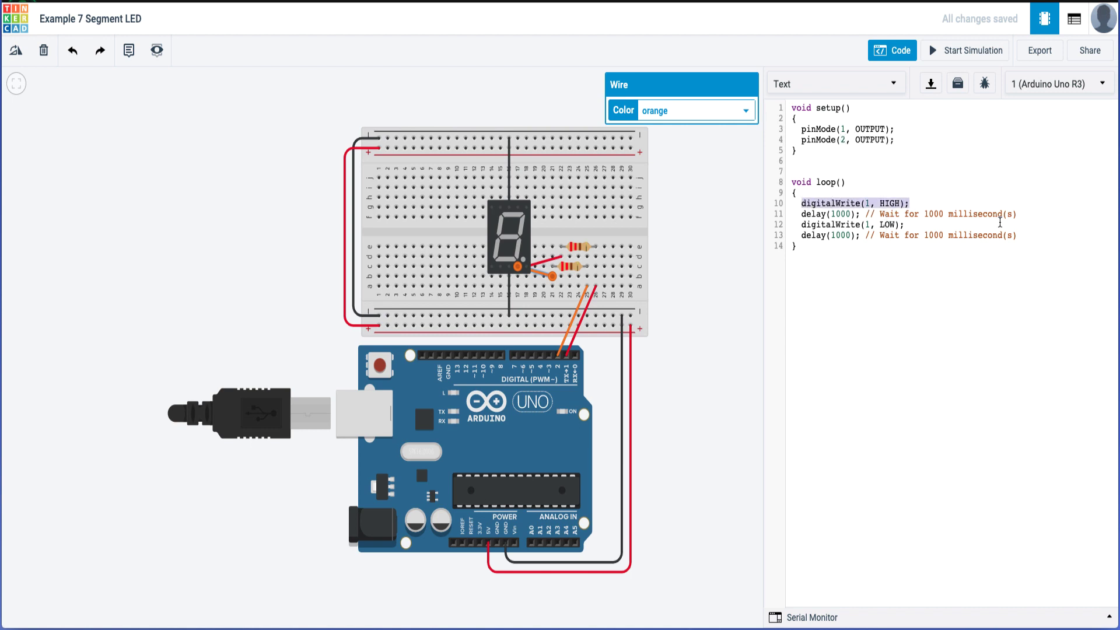
left_click(947, 203)
key("Return")
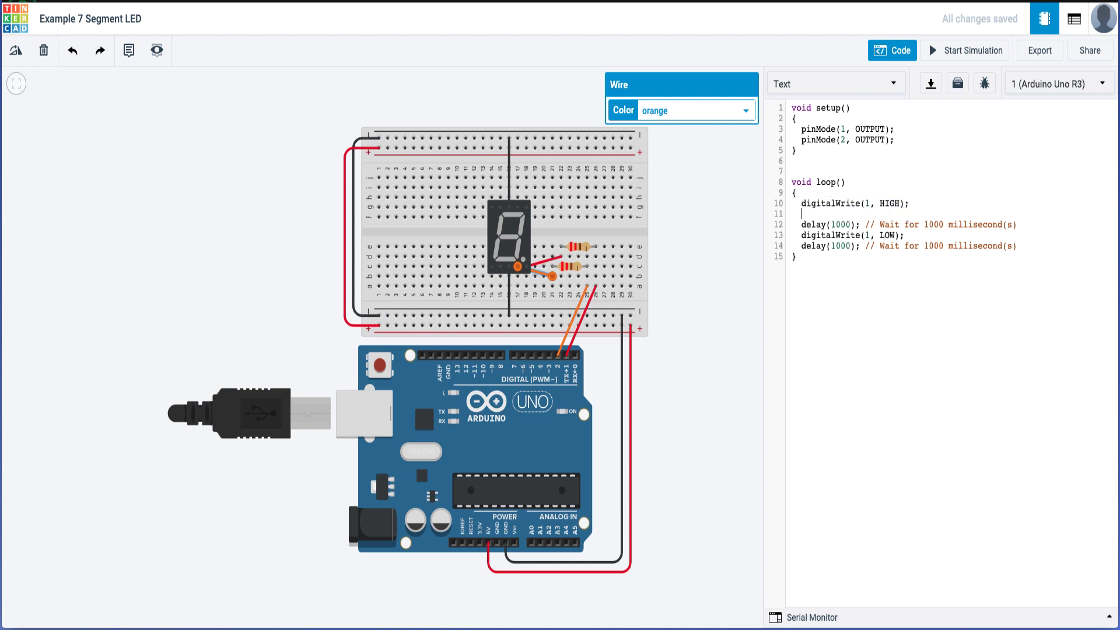
key("ctrl+v")
left_click(869, 213)
key("BackSpace")
type("2")
Step: Add a pin 2 copy of the LOW digitalWrite line and start the simulation
left_click_drag(915, 236, 804, 234)
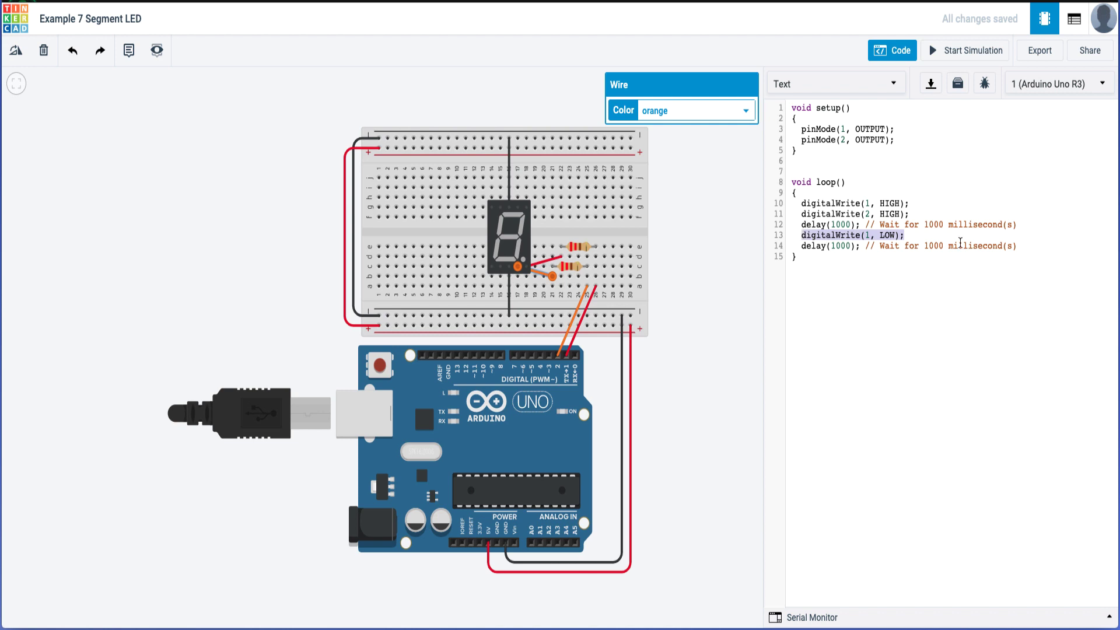
left_click(940, 232)
key("Return")
type("digitalWrite(1, LOW);")
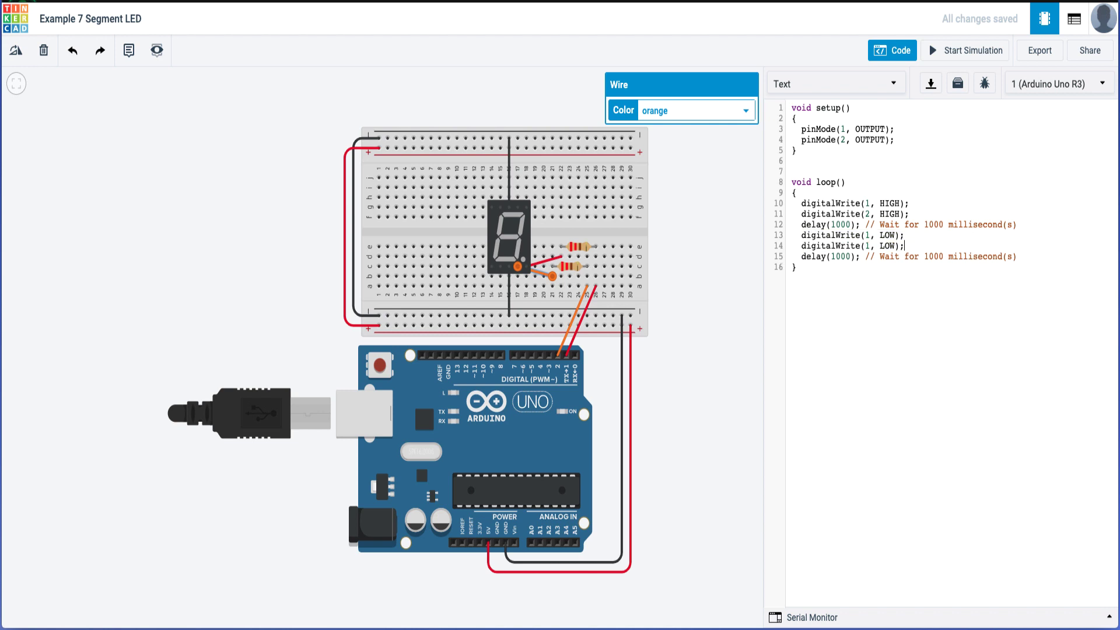
double_click(867, 246)
type("2")
left_click(948, 51)
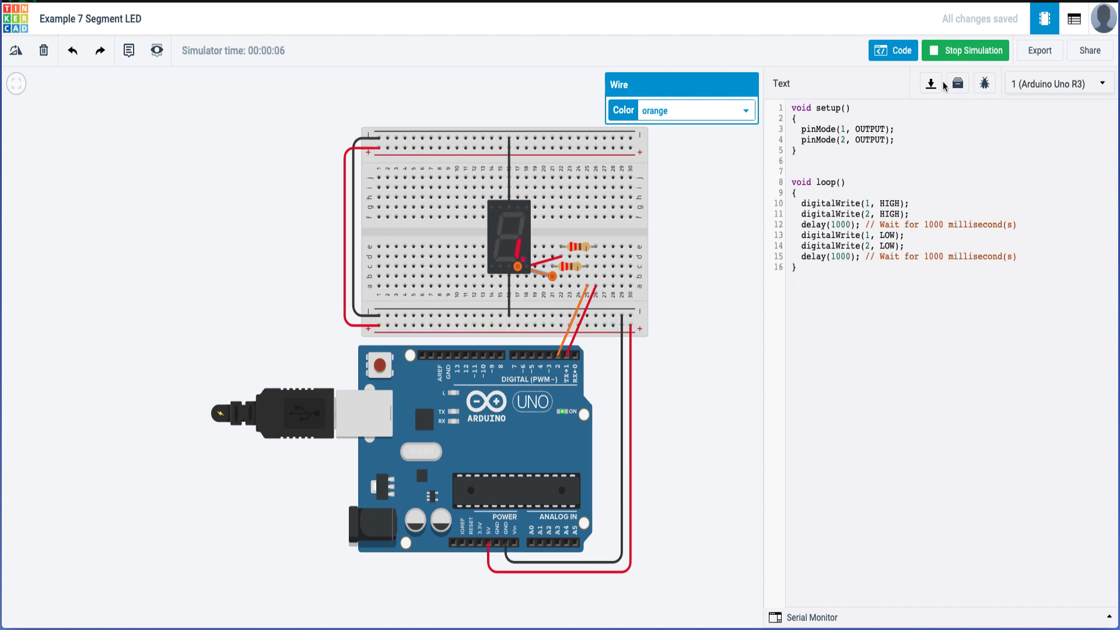
Step: Stop the simulation, add '// Dot Point' and '// Bottom Right' comments, and move the orange wire to the display's bottom-right pin
left_click(949, 52)
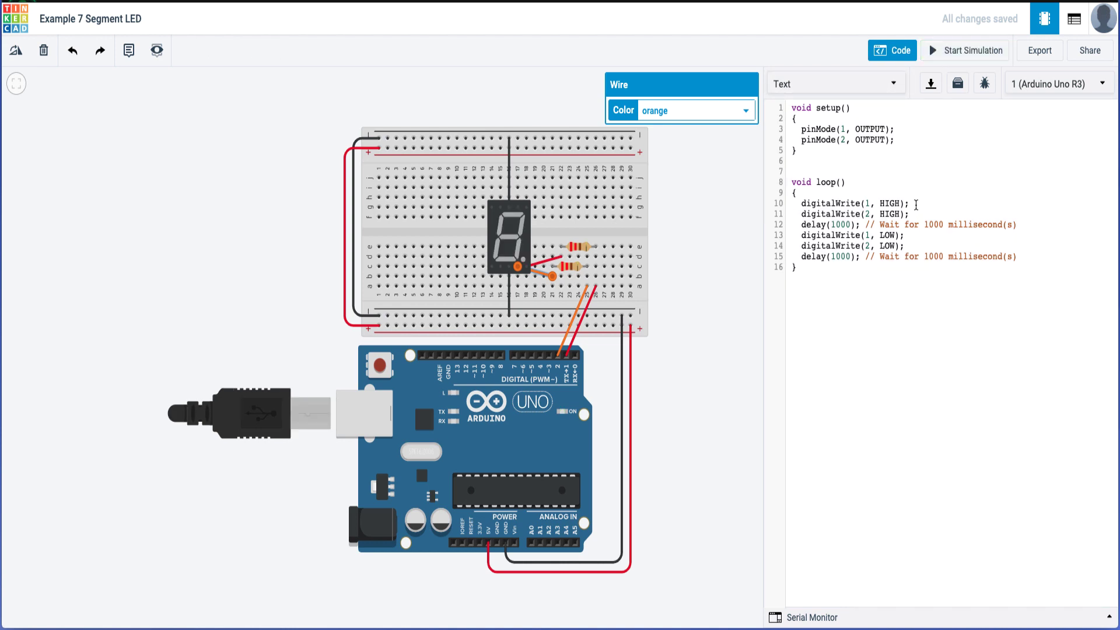
type("// Dot Point")
left_click(914, 214)
type("// Bottom Right")
mouse_move(517, 266)
left_mouse_down()
mouse_move(524, 283)
mouse_move(526, 269)
left_mouse_up()
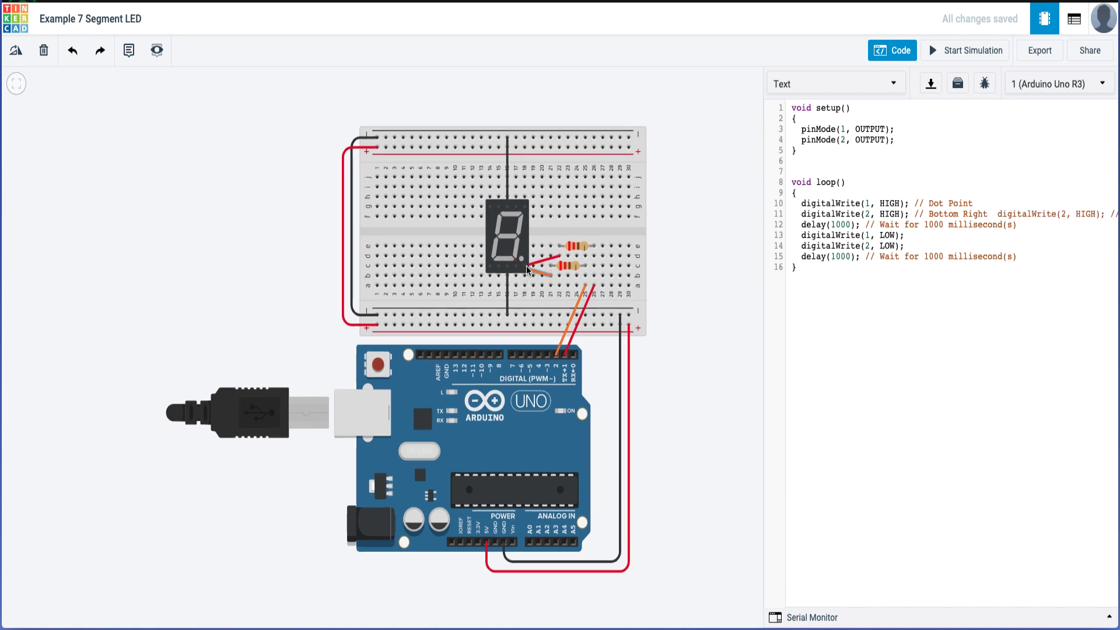